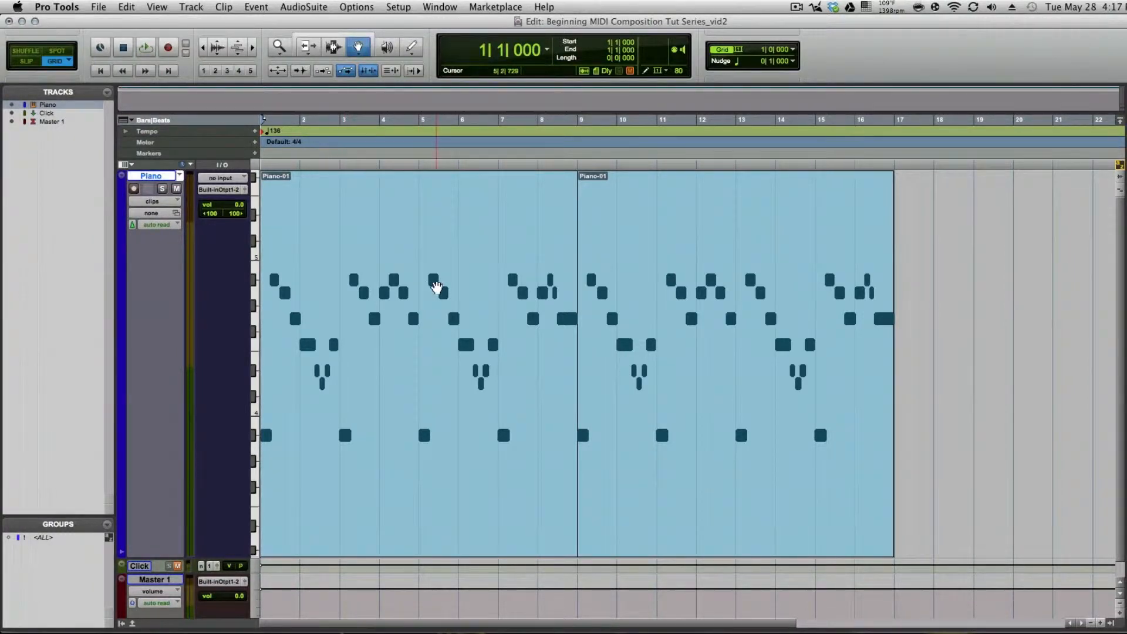
Step: Play the piano melody from the start of the session to listen to it, stopping playback at the end
click(440, 314)
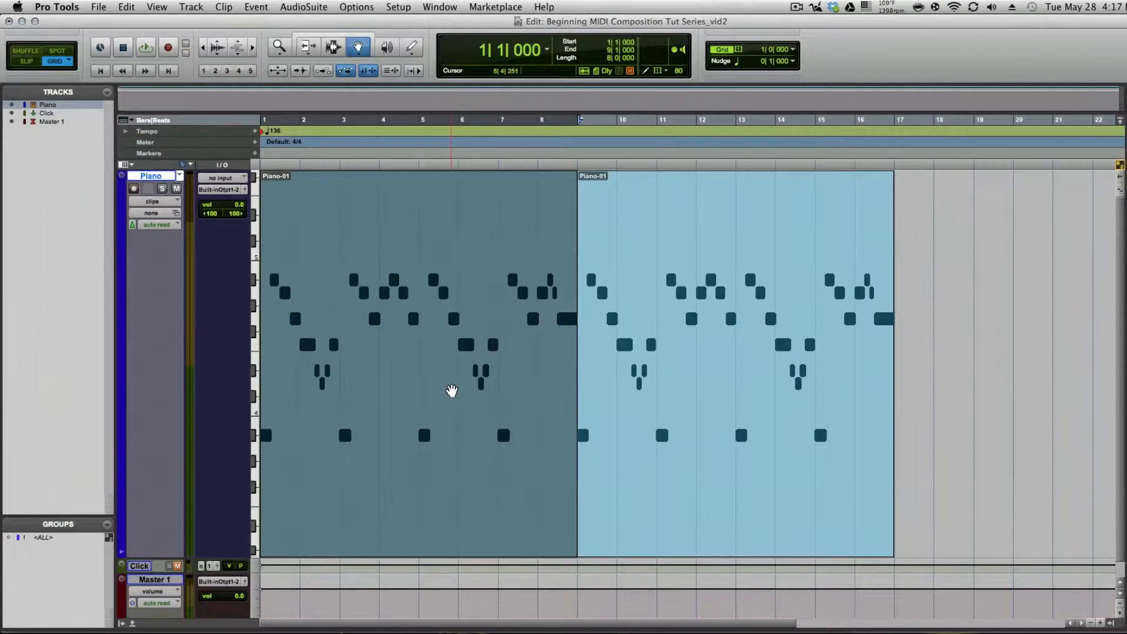
key(Return)
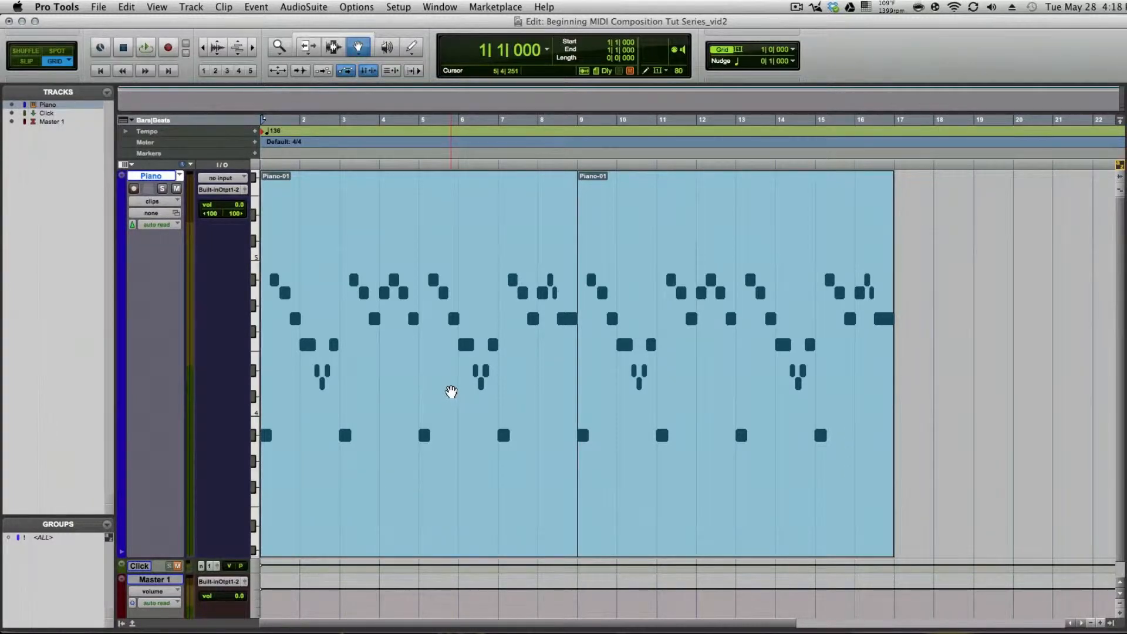
key(space)
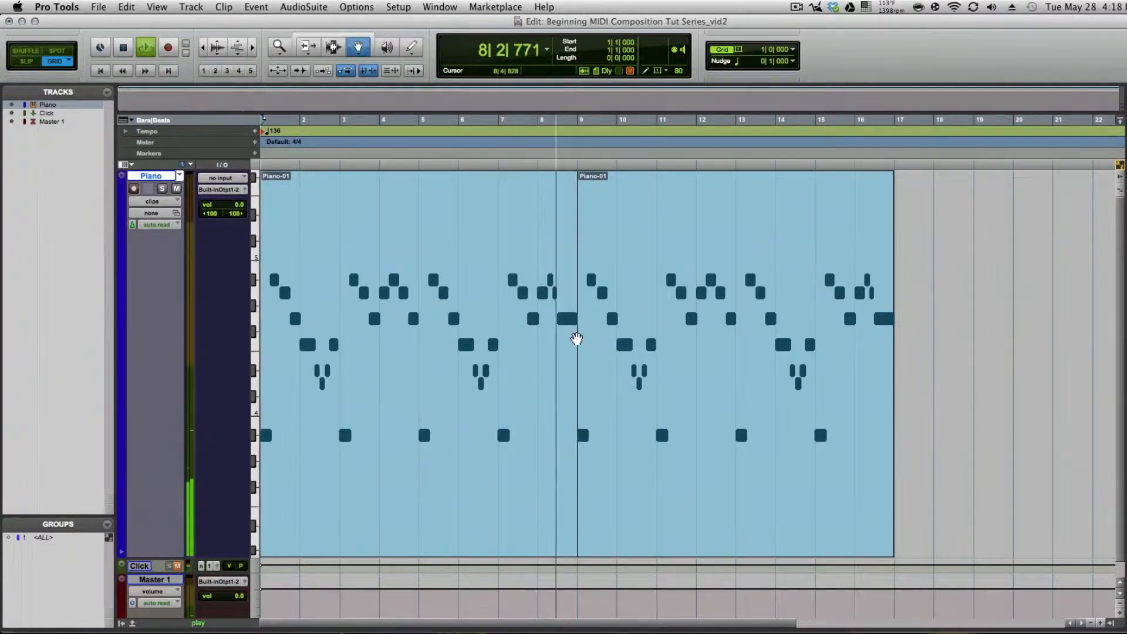
key(space)
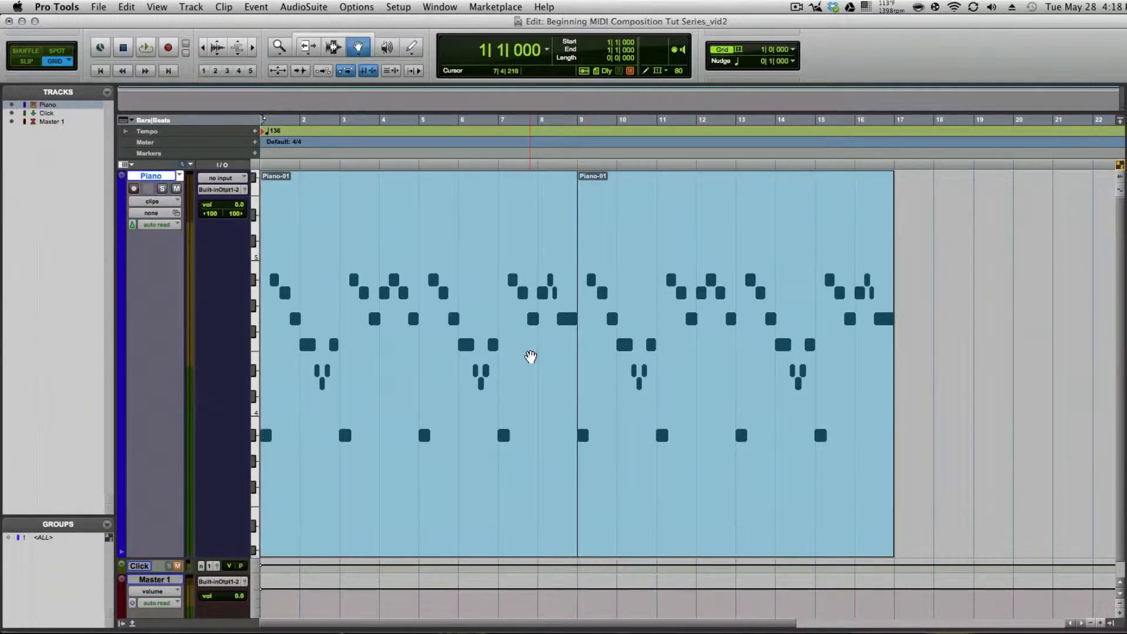
Step: Reduce the Piano track's height to small and create one new stereo instrument track in ticks
right_click(254, 258)
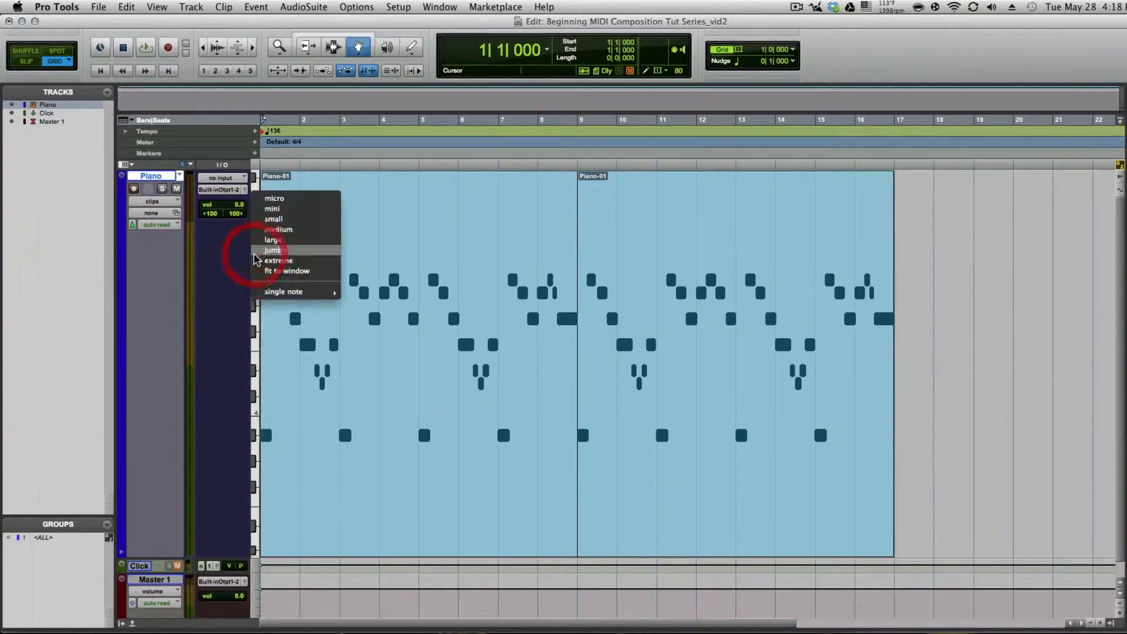
click(279, 229)
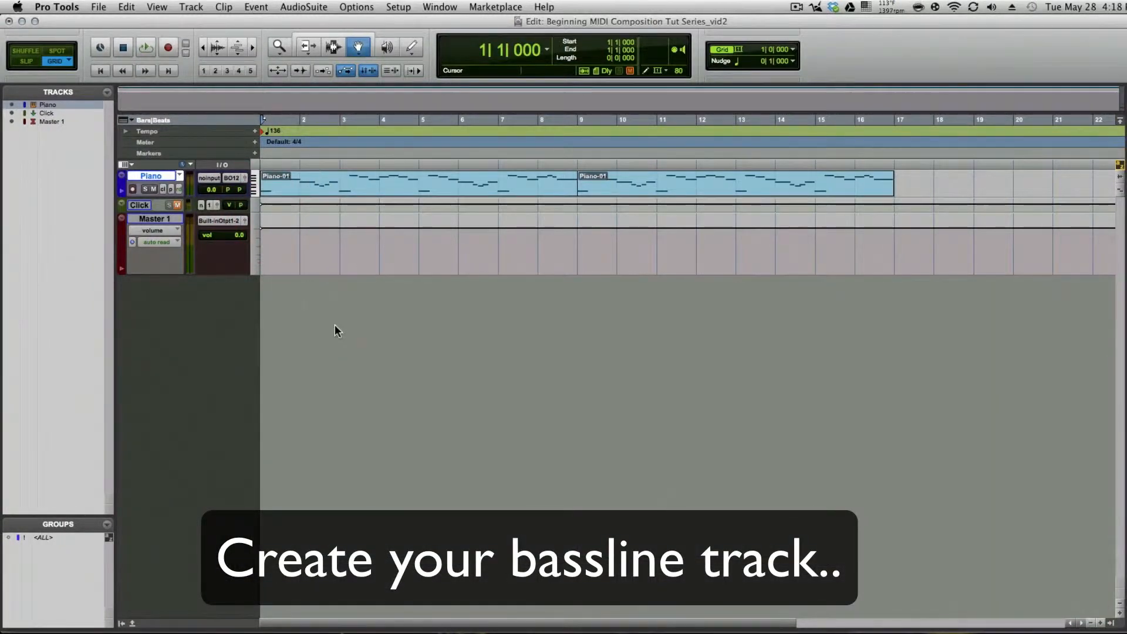
key(super+shift+n)
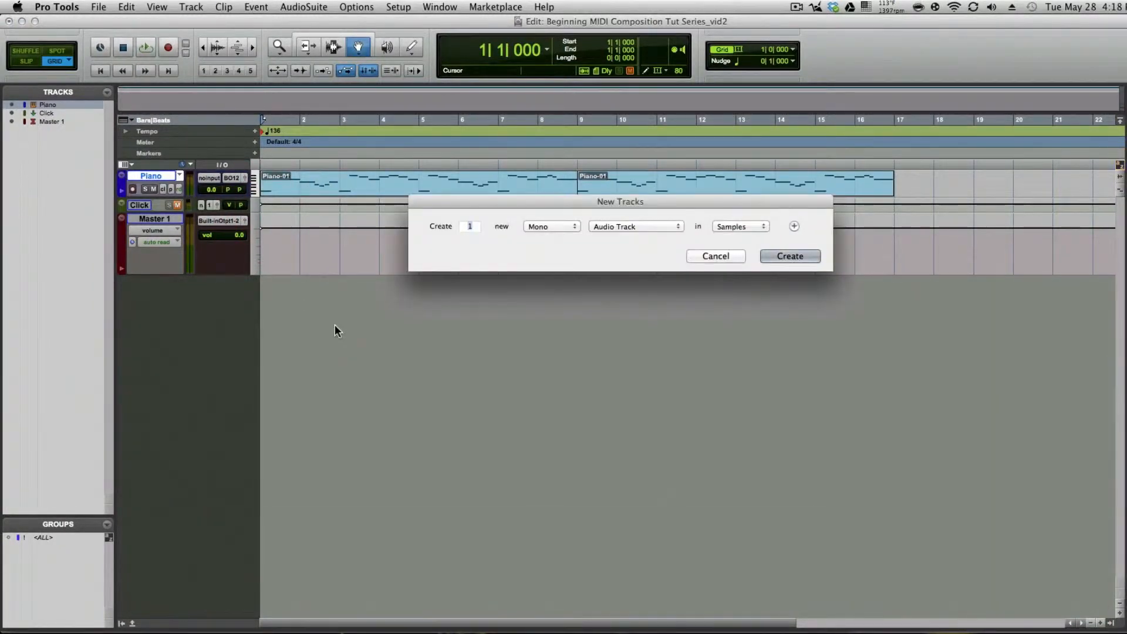
click(540, 226)
click(606, 233)
click(567, 230)
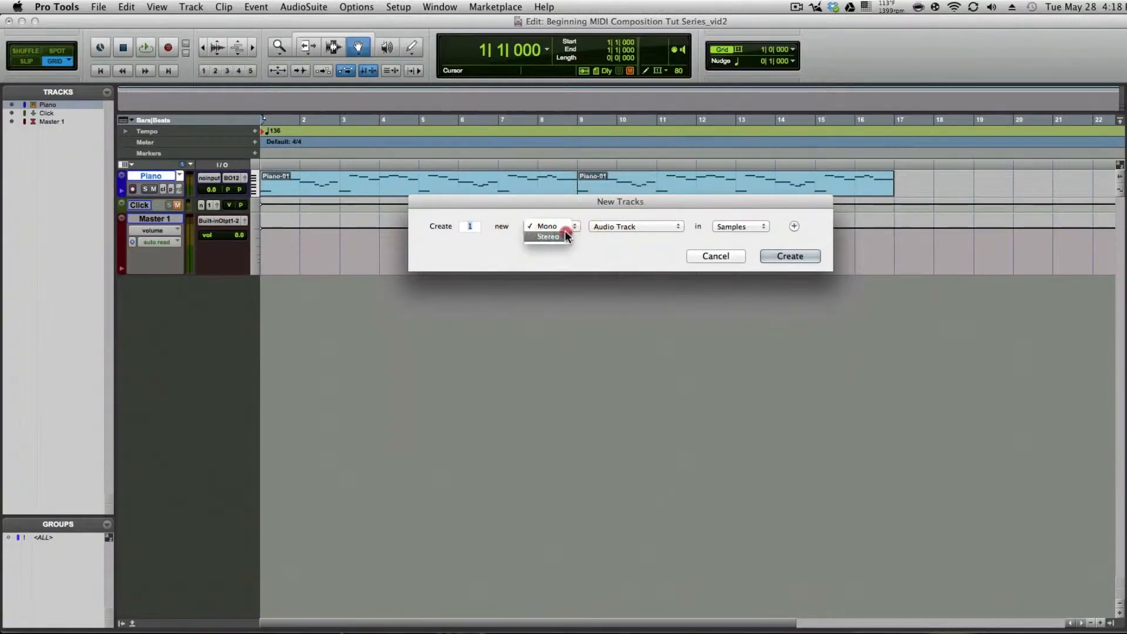
click(565, 236)
click(614, 228)
click(622, 267)
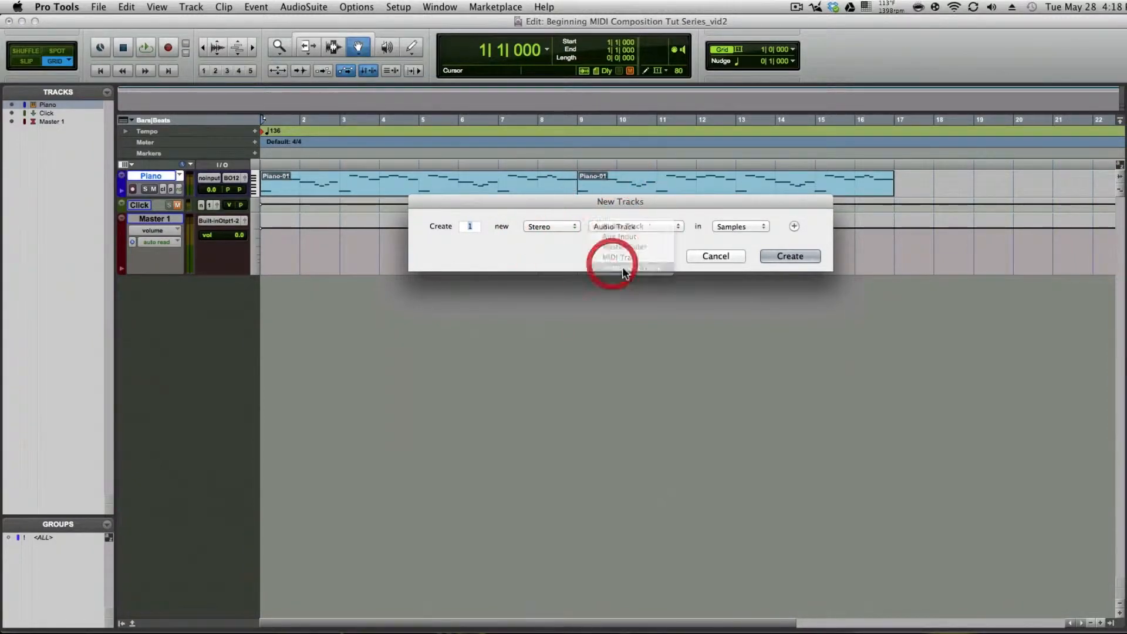
click(771, 257)
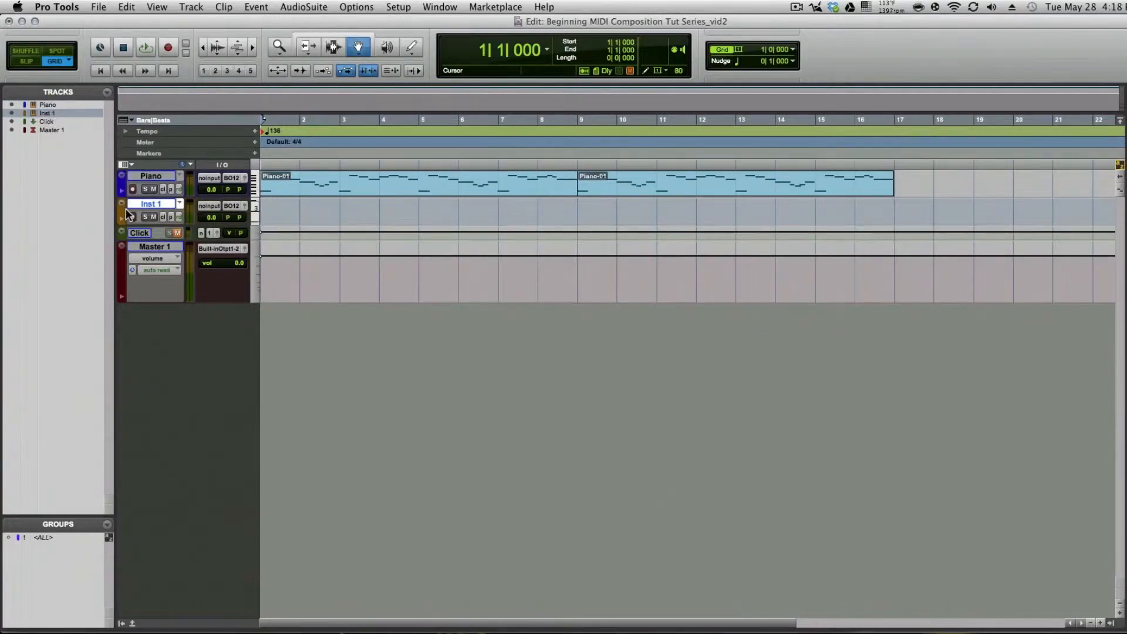
Step: Change the new instrument track's color to bright orange and close the color palette
double_click(119, 215)
click(410, 433)
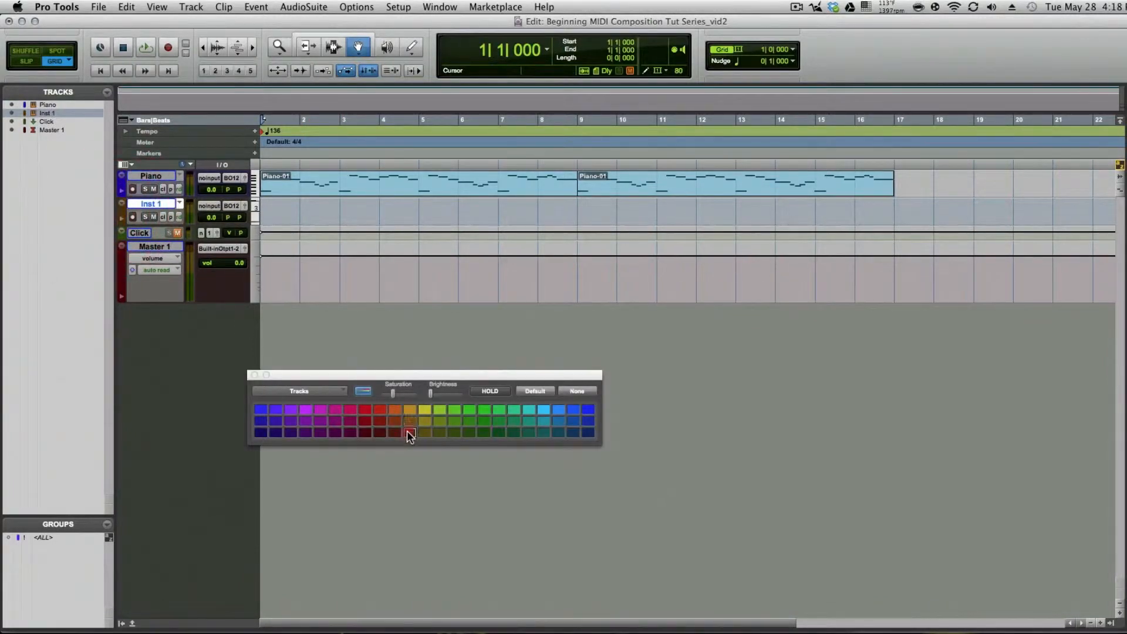
click(394, 421)
click(395, 409)
click(254, 374)
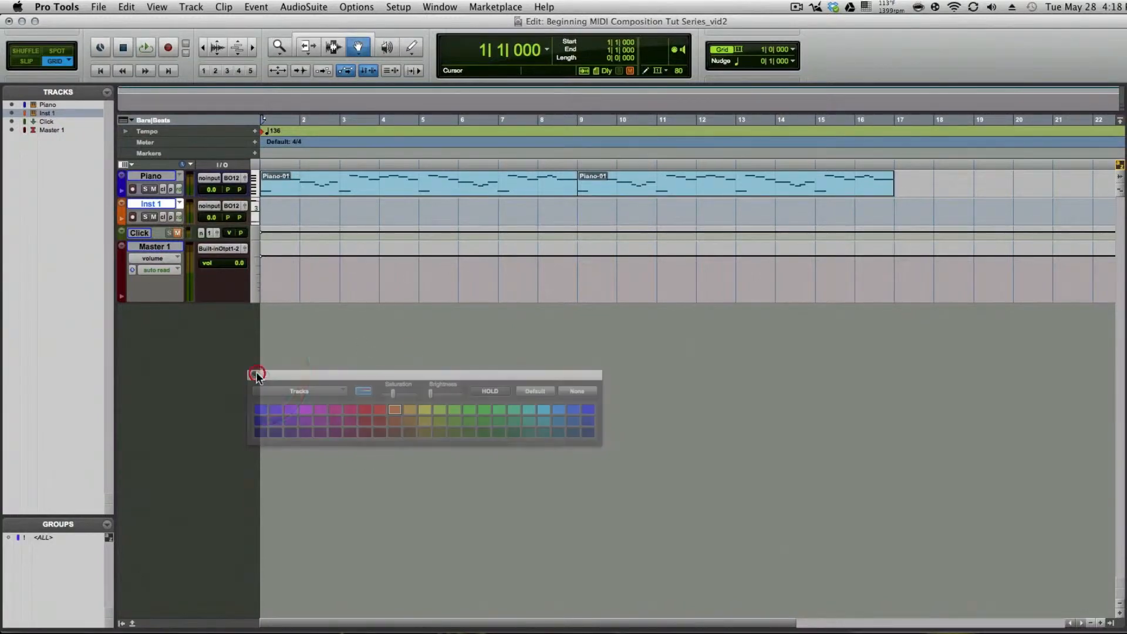
Step: Rename the new instrument track as bassline
click(145, 203)
double_click(146, 204)
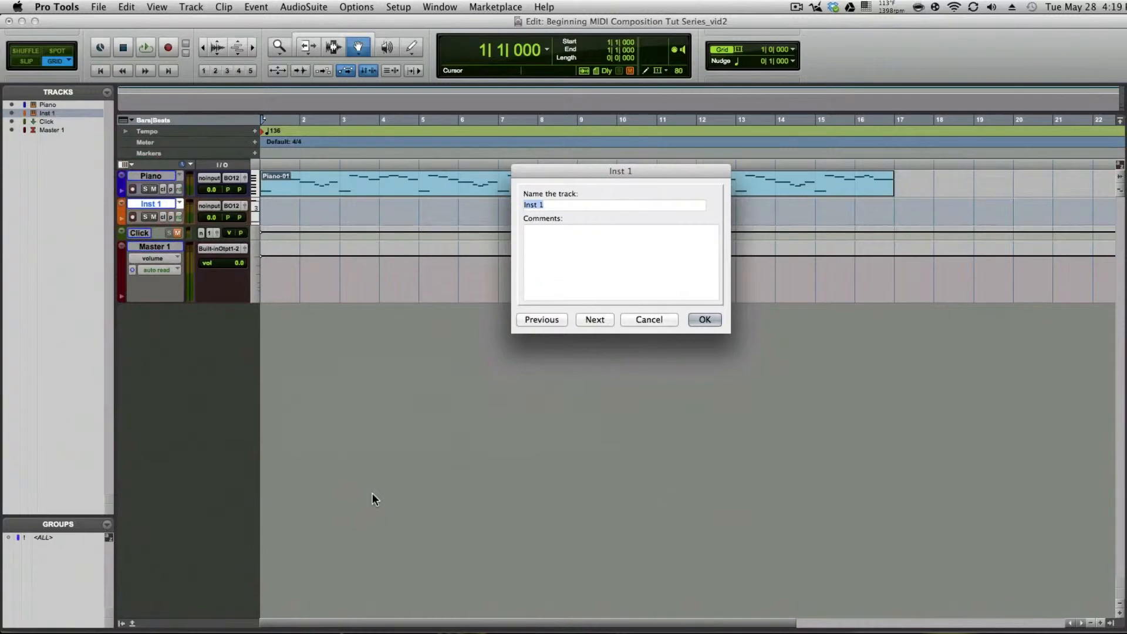
text(bassline)
key(Return)
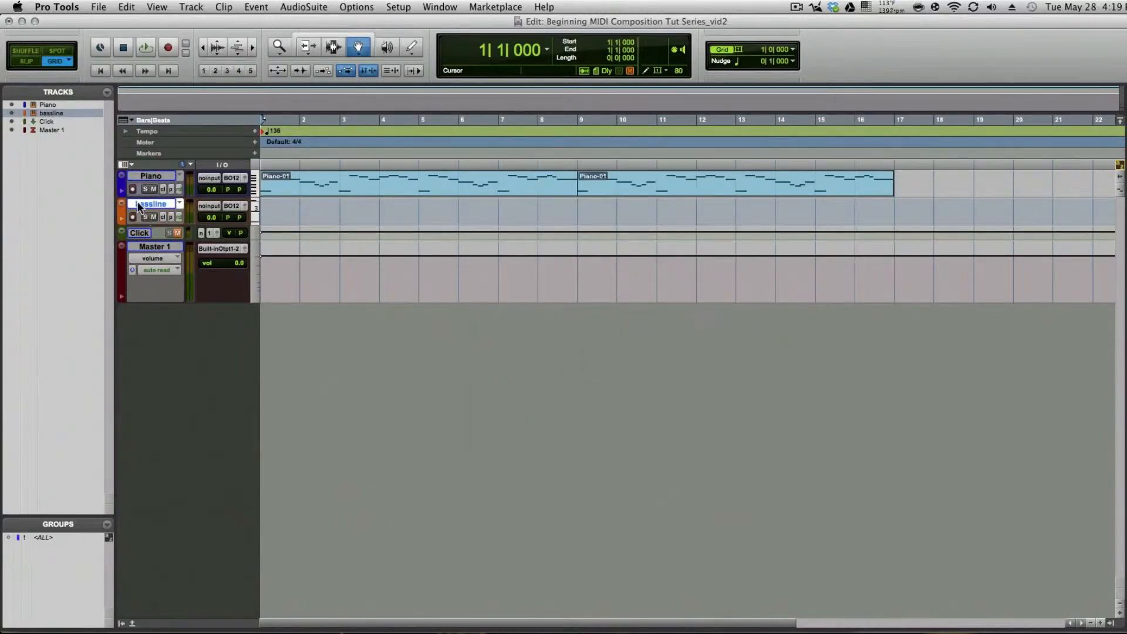
Step: Set the bassline track's height to extreme, fit the 16 bars across the timeline and return to the session start
click(253, 212)
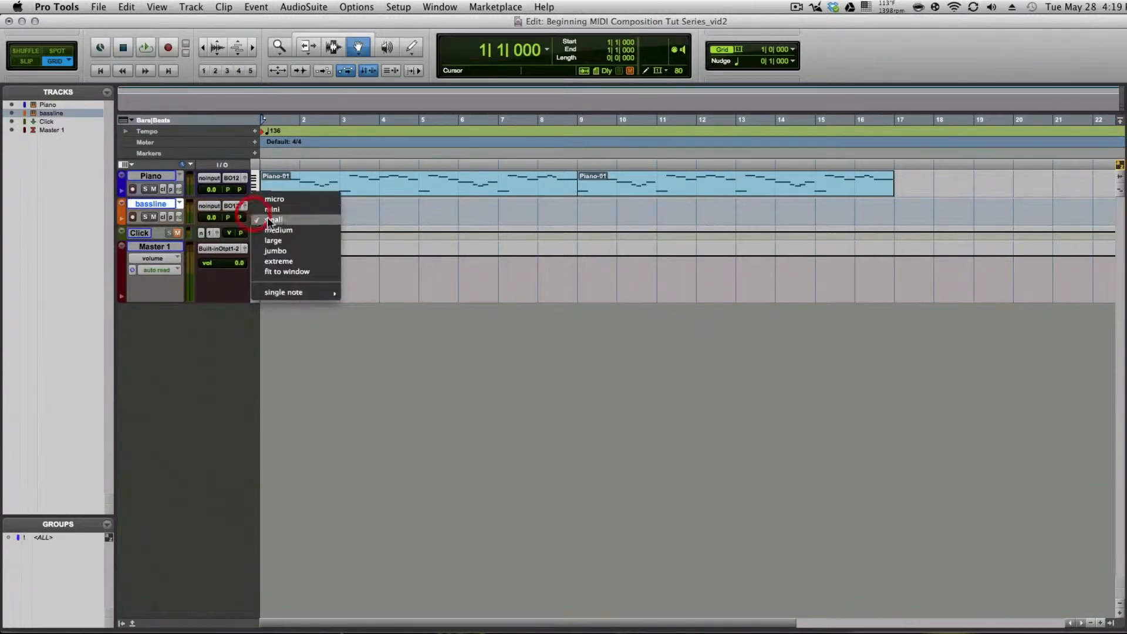
click(280, 260)
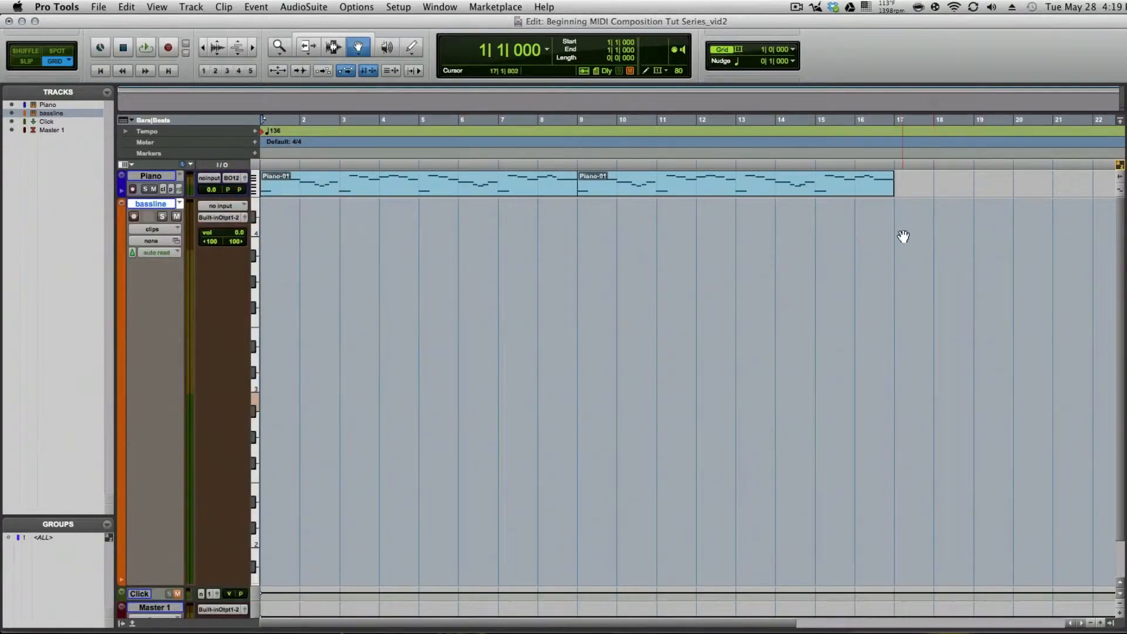
key(F5)
drag(931, 234, 5, 228)
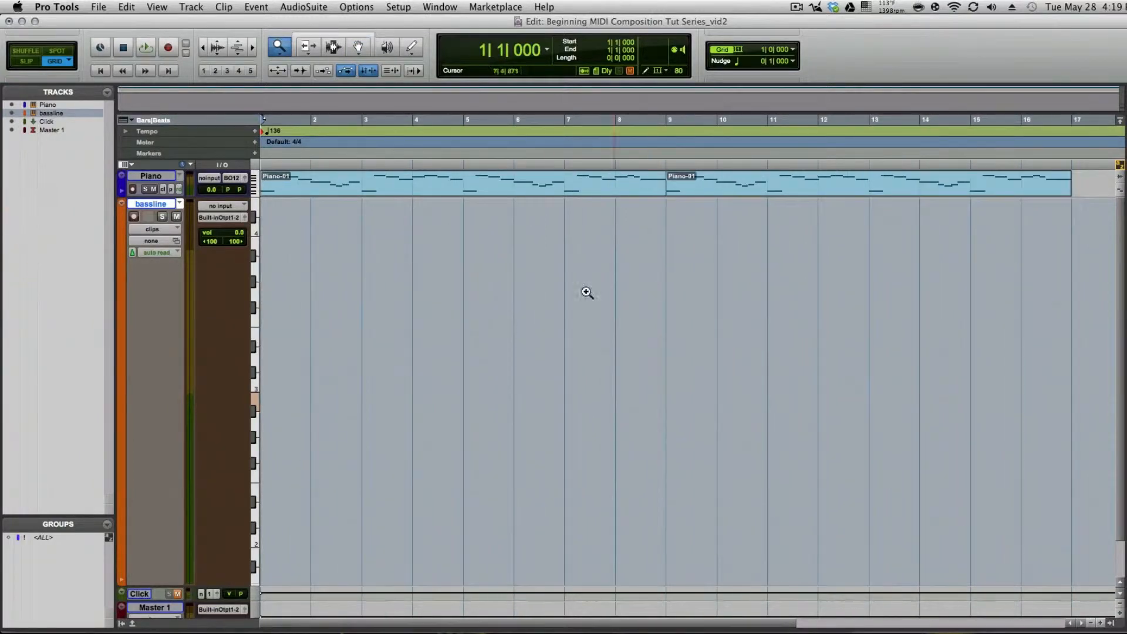
key(F7)
click(360, 284)
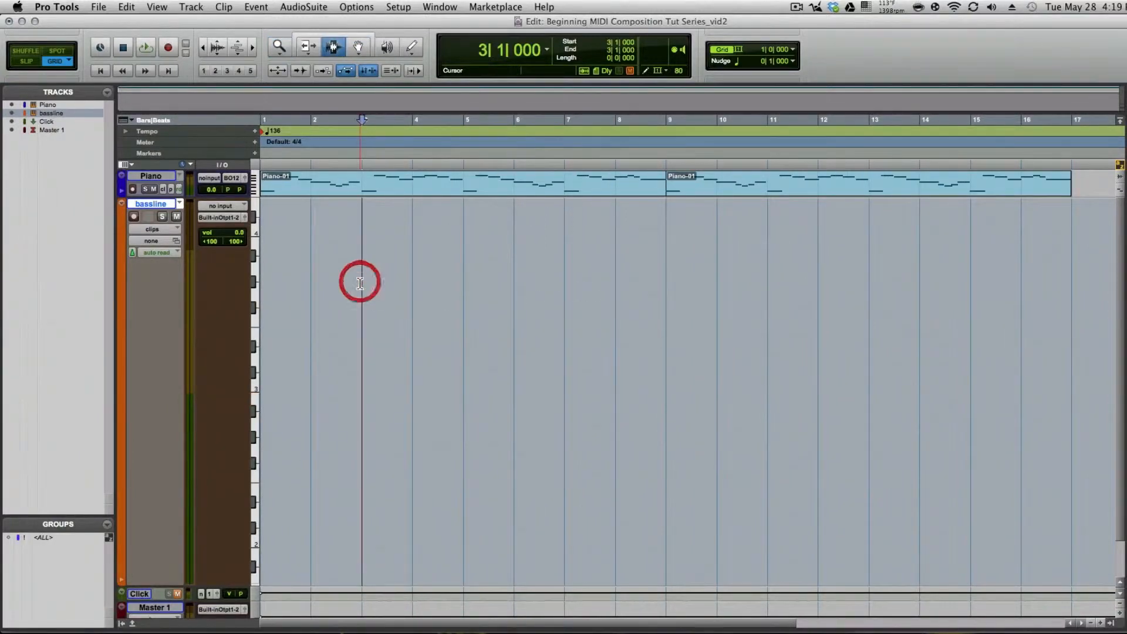
key(Return)
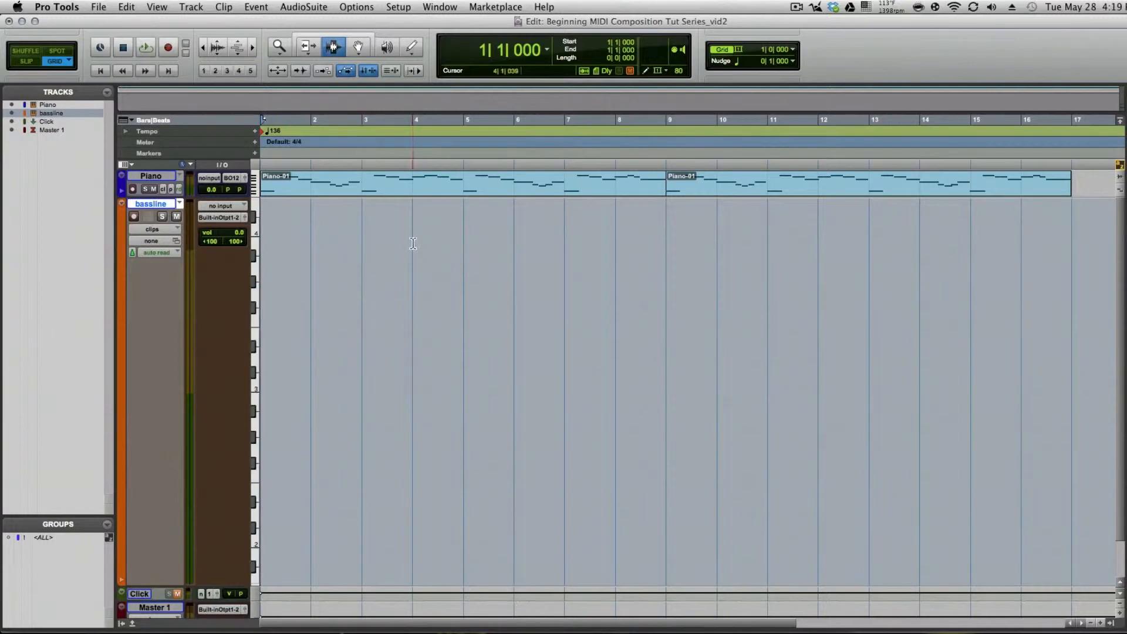
Step: Insert the Xpand2 (stereo) instrument plug-in in the bassline track's first insert slot
key(super+equal)
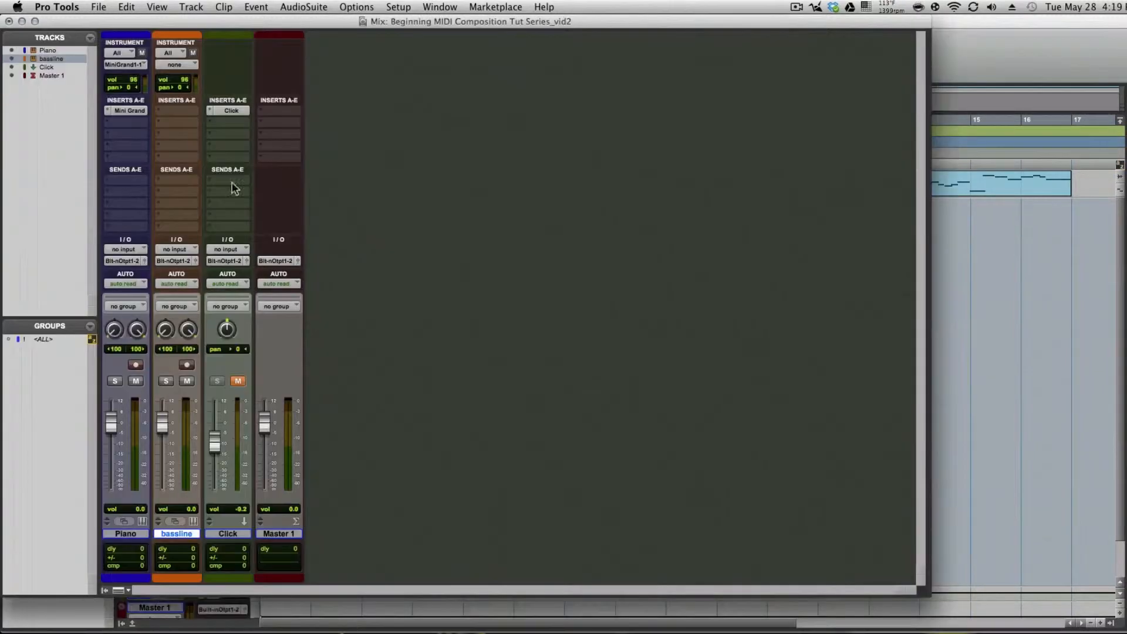
click(161, 108)
mouse_move(238, 126)
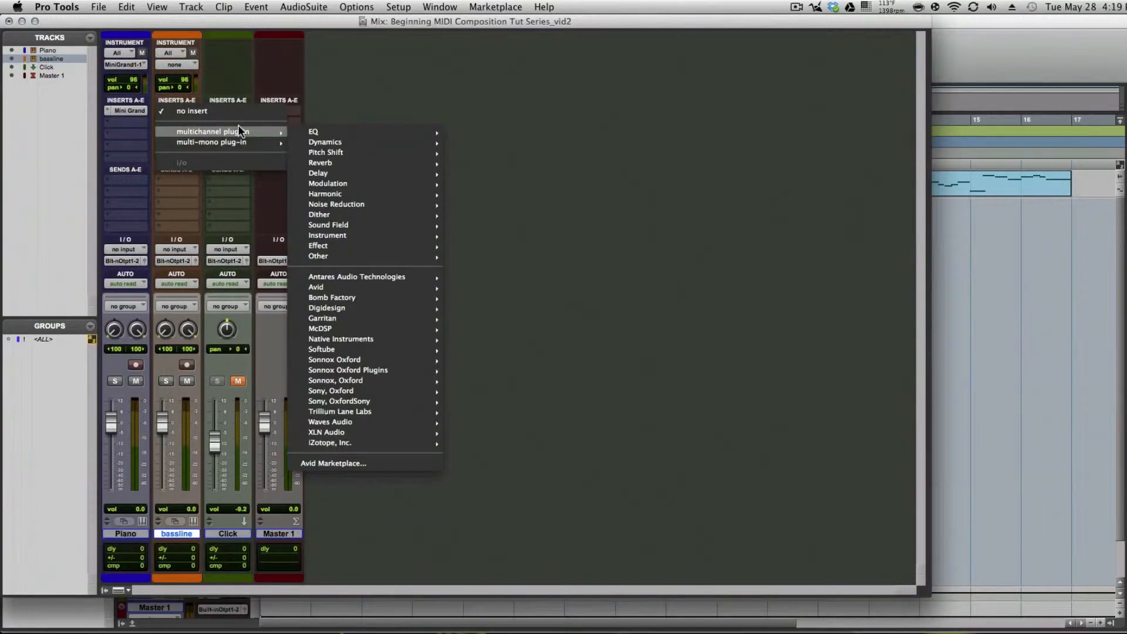
mouse_move(320, 236)
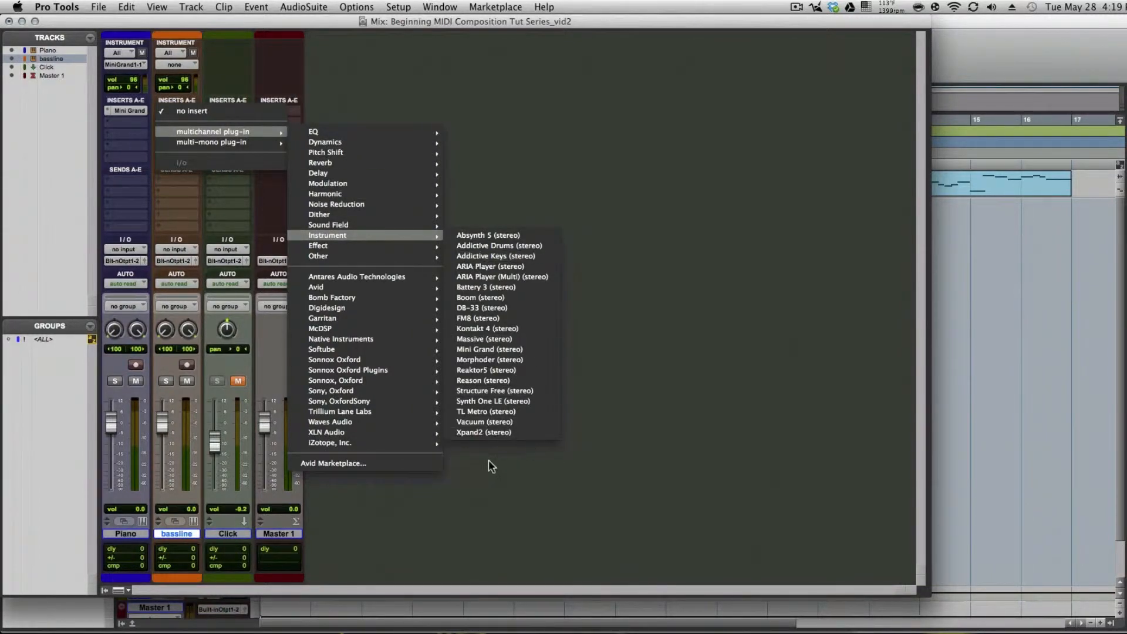
click(474, 431)
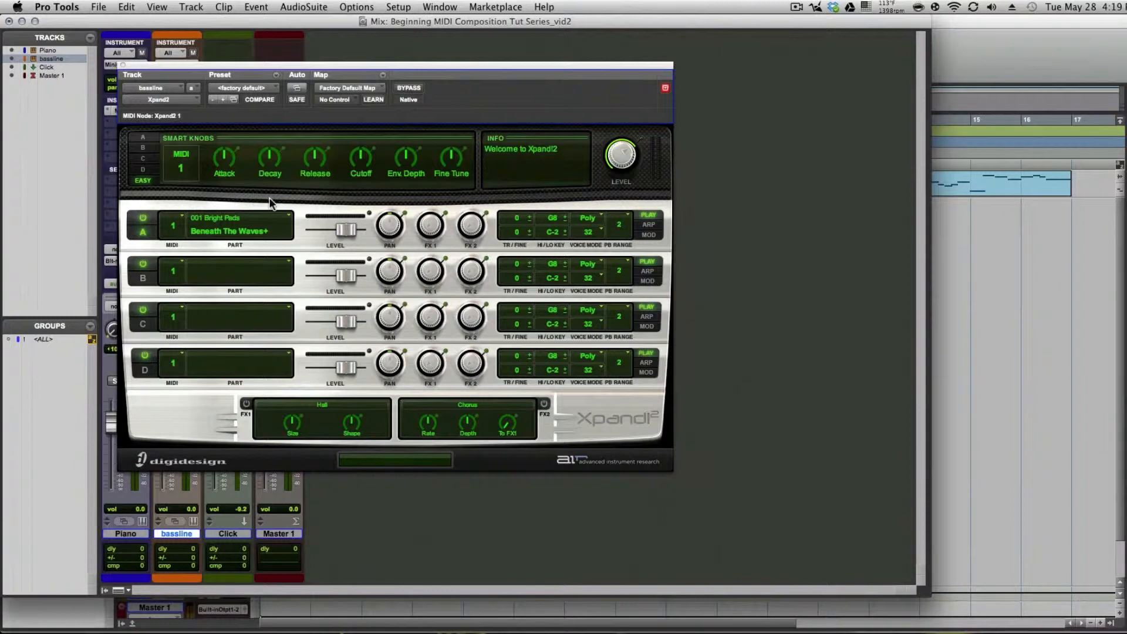
Step: Audition the 04 Soft Pick Bass, 11 Soft Finger Bass and 20 Medium Double Bass presets from the 25 Basses folder in Xpand2
click(251, 88)
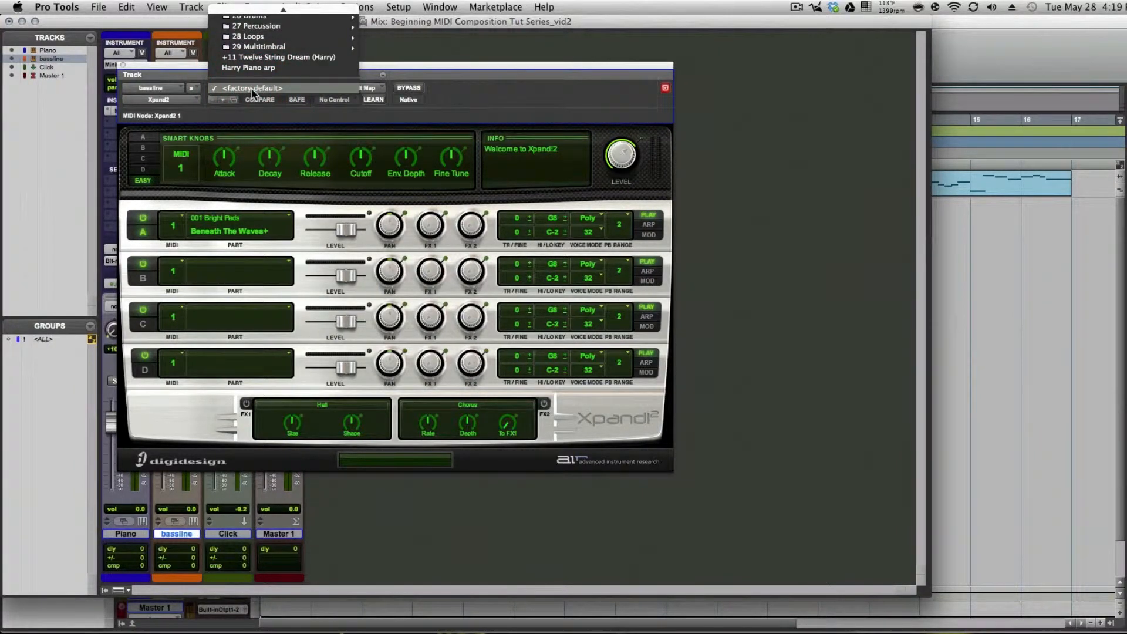
scroll(252, 88, up, 5)
mouse_move(249, 99)
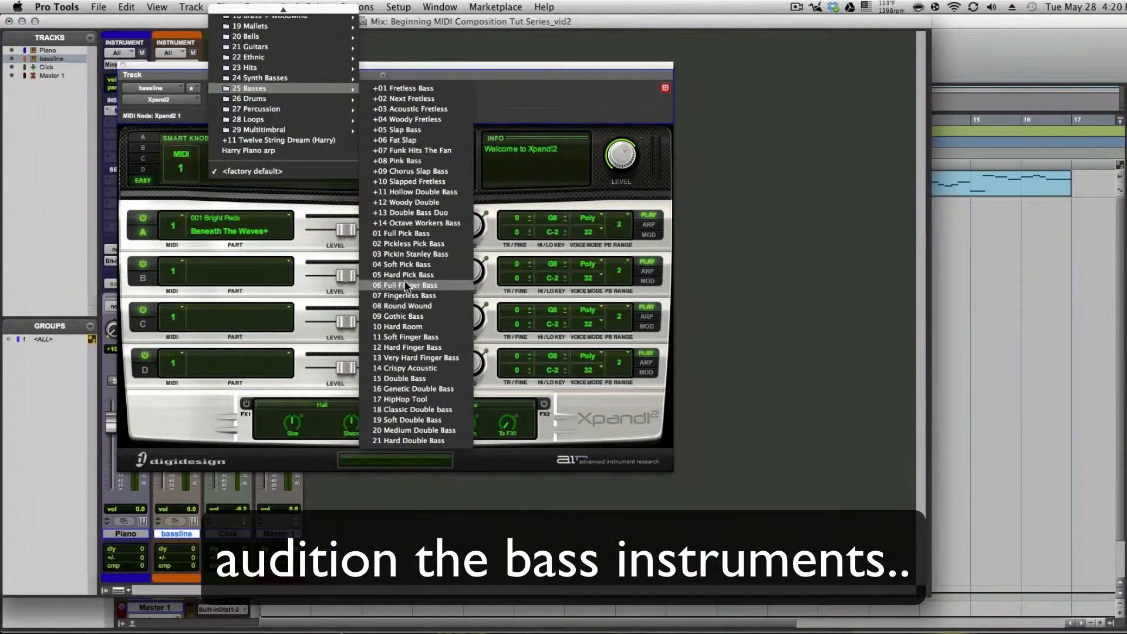
click(407, 263)
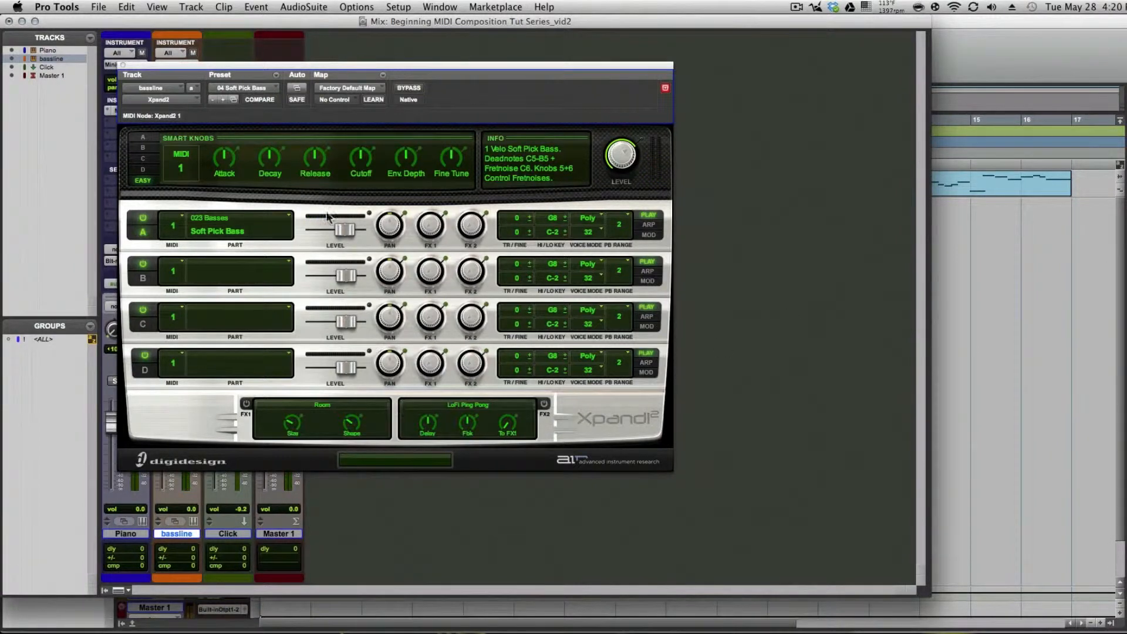
click(267, 93)
mouse_move(284, 87)
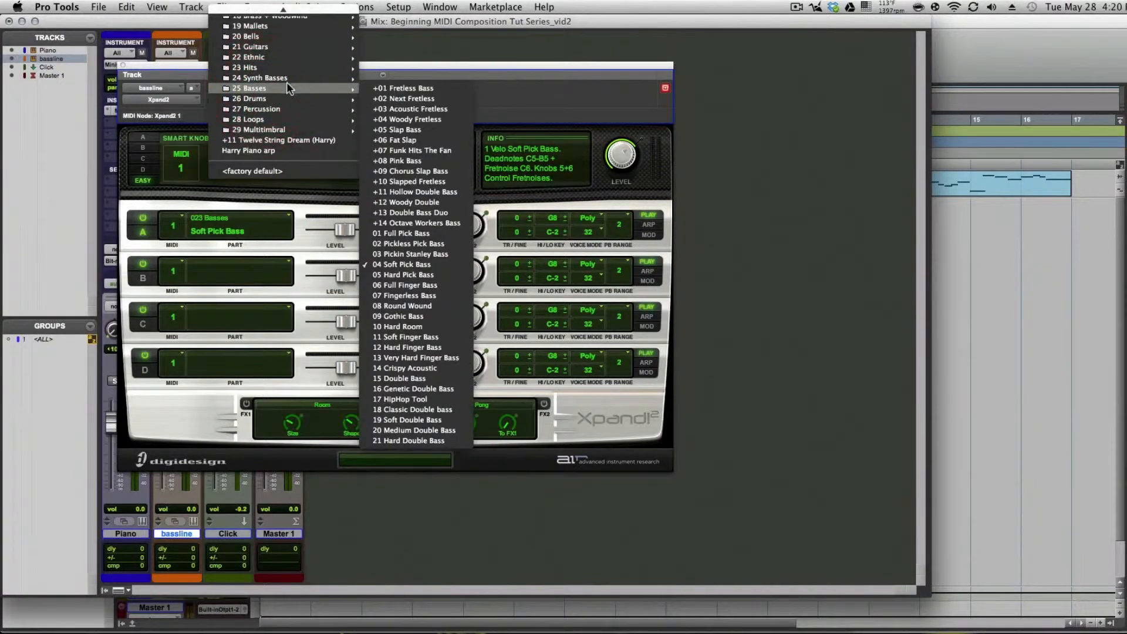
click(402, 337)
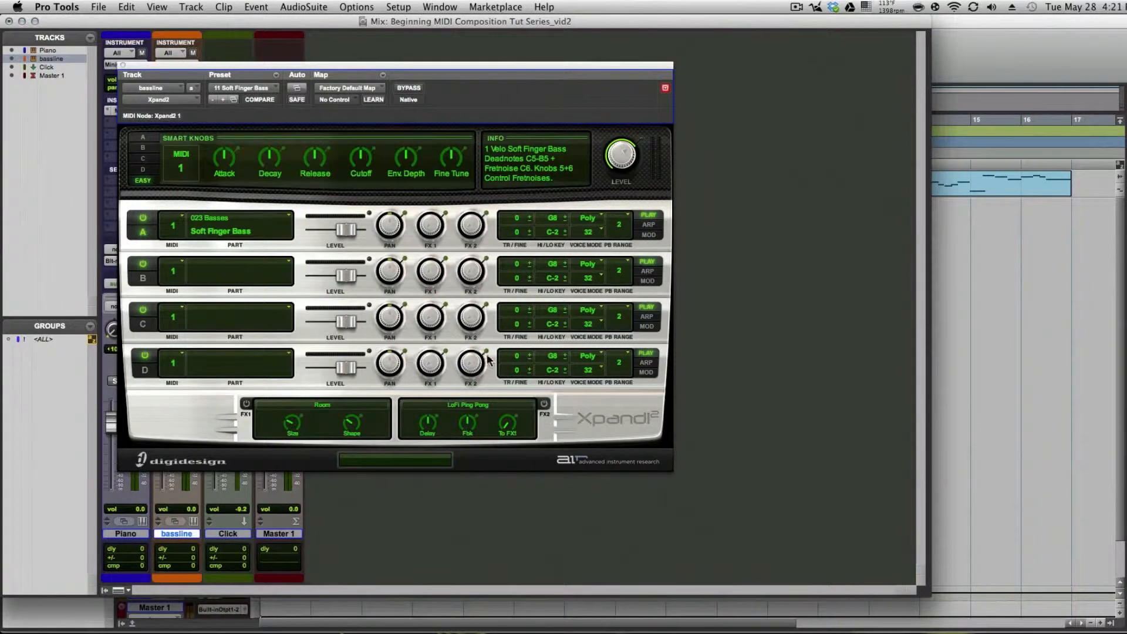
click(248, 86)
mouse_move(255, 86)
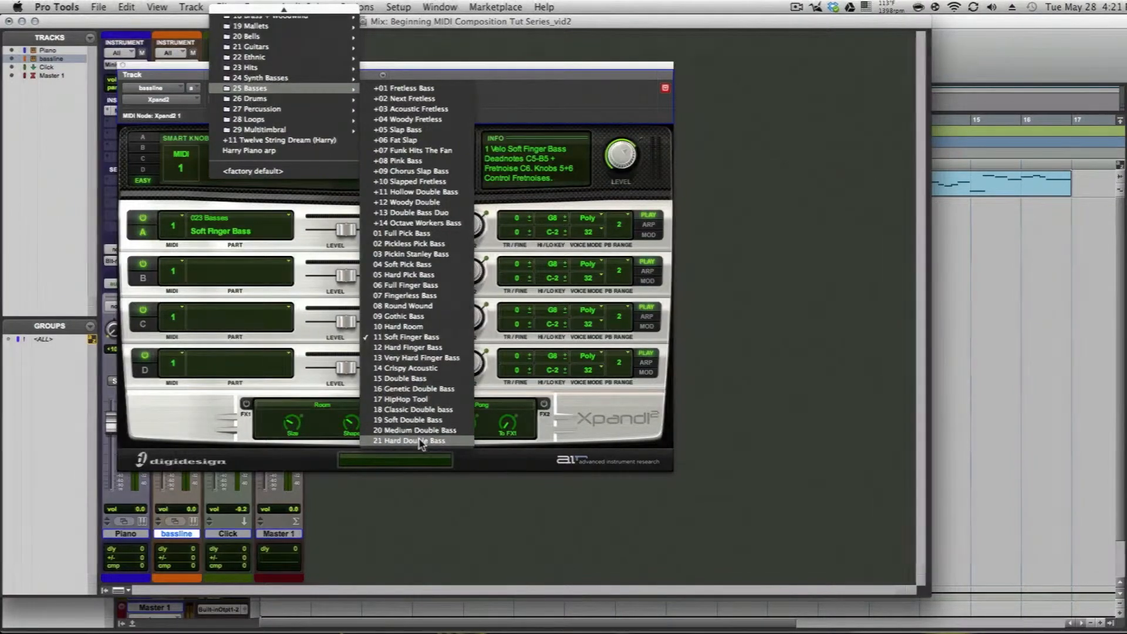
click(419, 441)
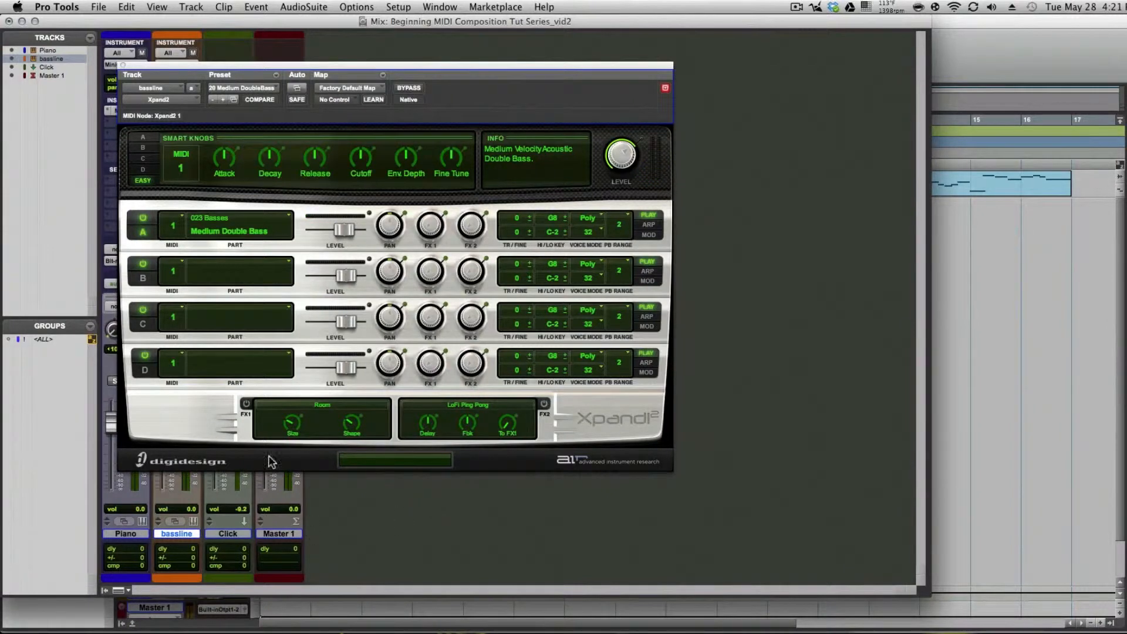
Step: Load the 08 Round Wound preset from the 25 Basses folder, return to the Edit window and close the plug-in
click(241, 81)
mouse_move(250, 88)
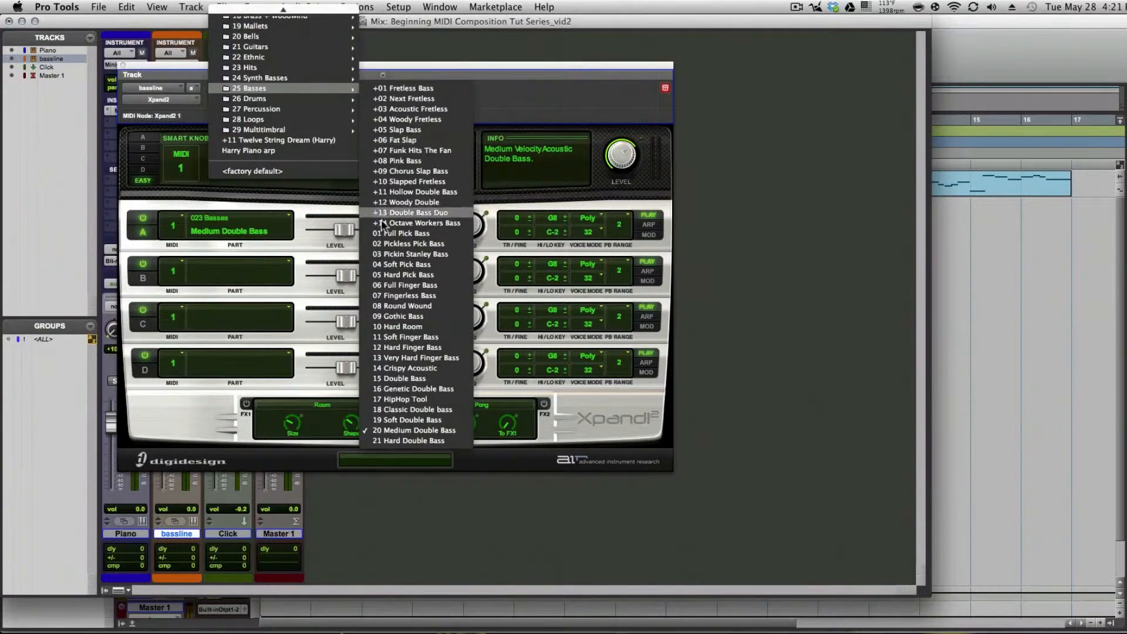
click(424, 304)
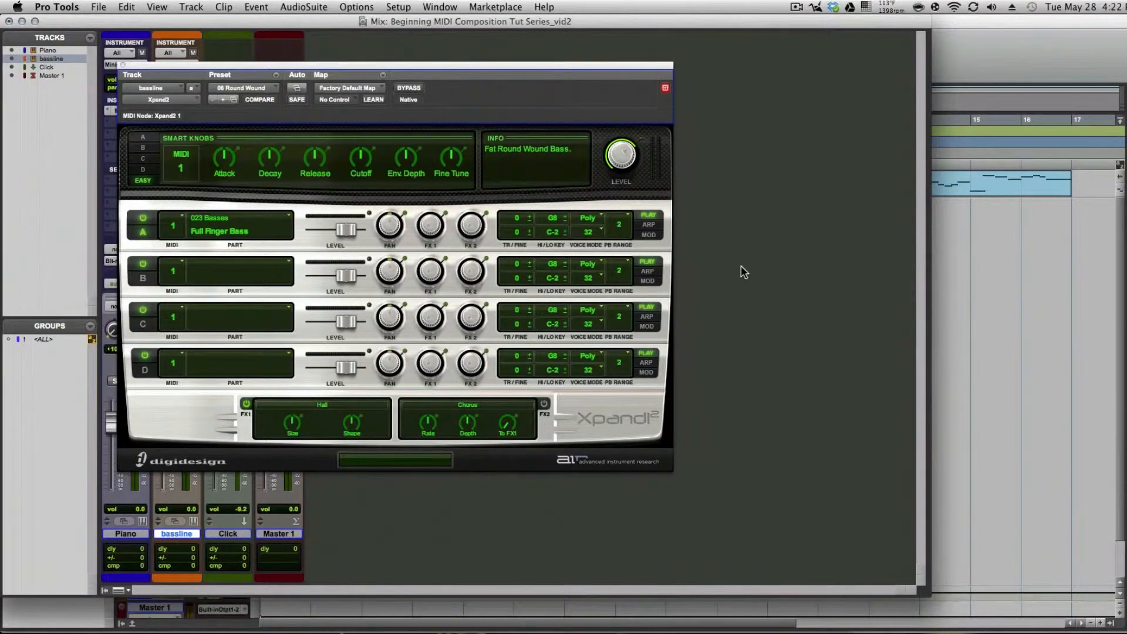
key(super+equal)
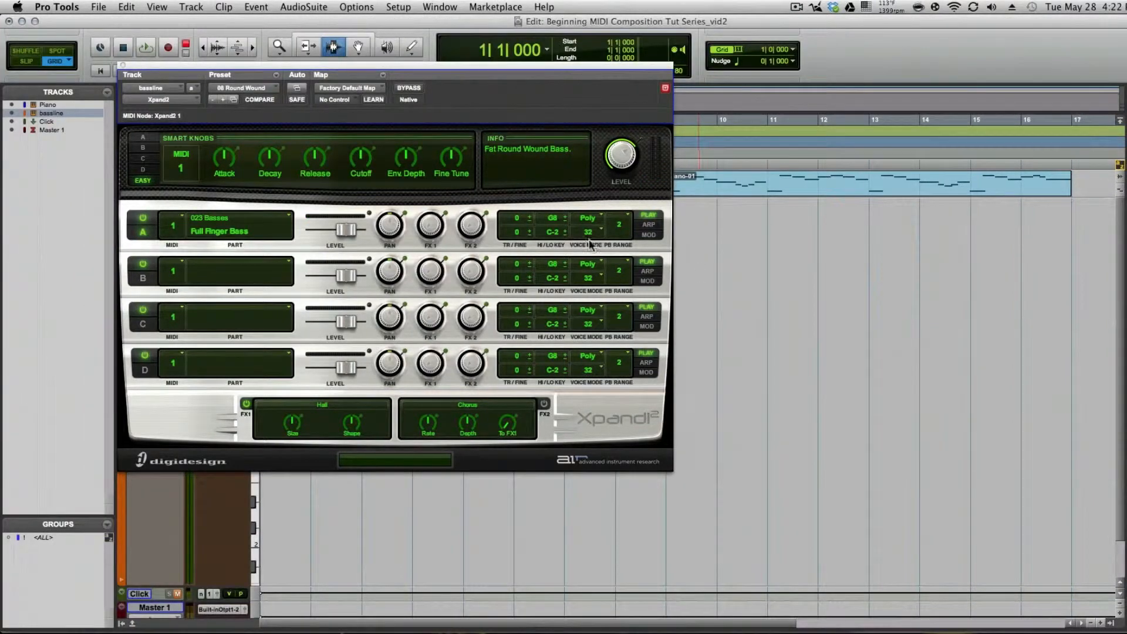
click(123, 66)
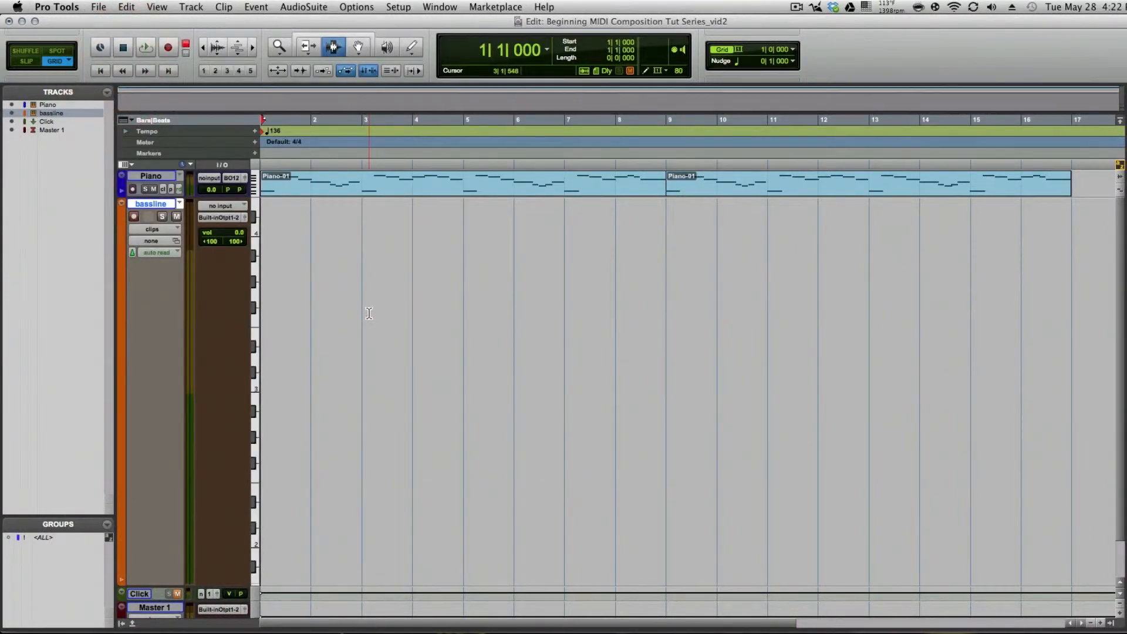
Step: Select both Piano clips and play the 16-bar selection to rehearse the bassline against the melody
key(space)
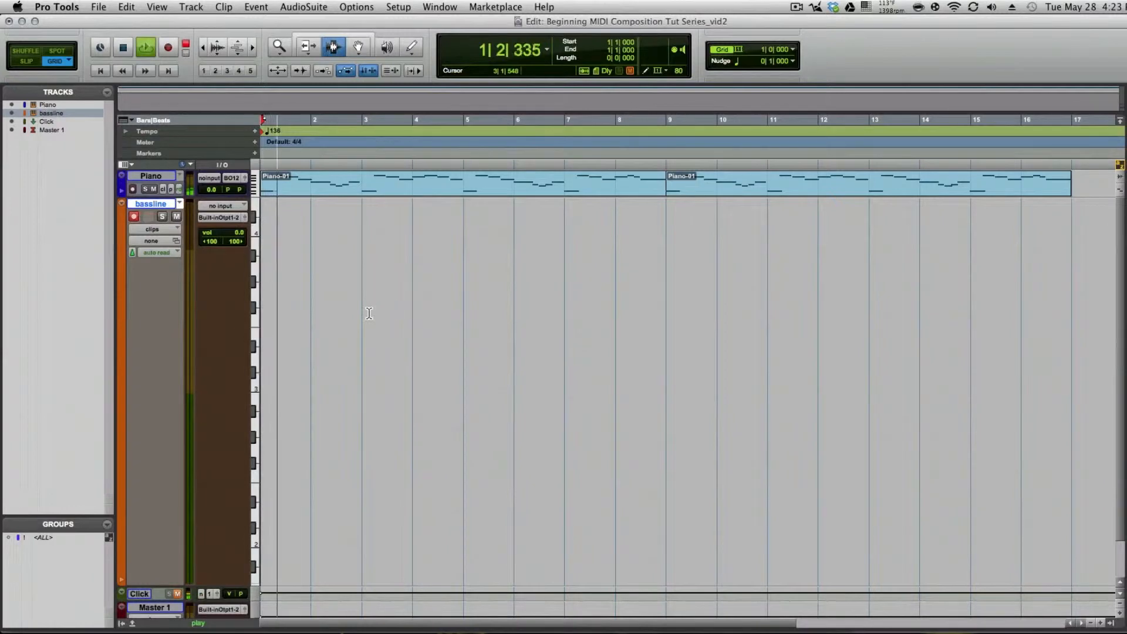
key(space)
key(F8)
click(382, 190)
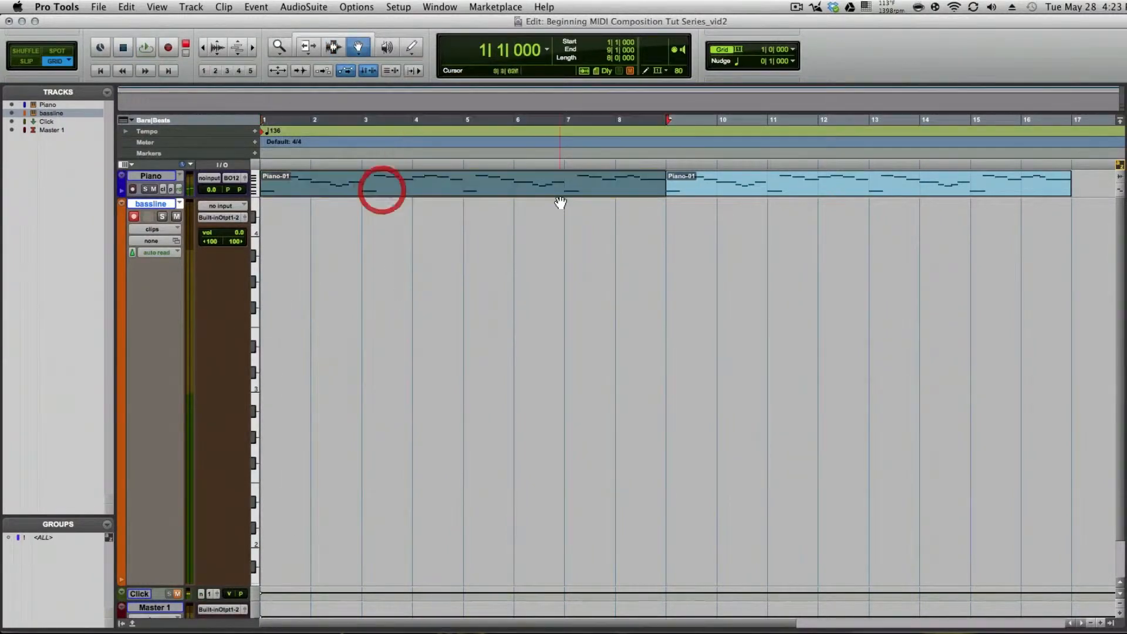
shift+click(730, 193)
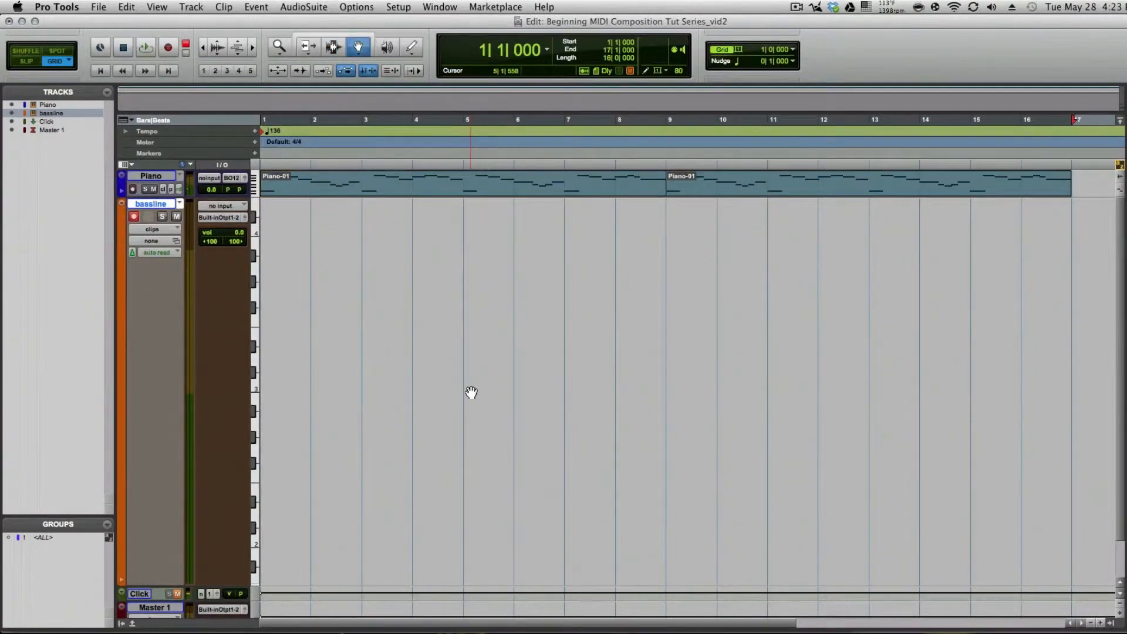
key(space)
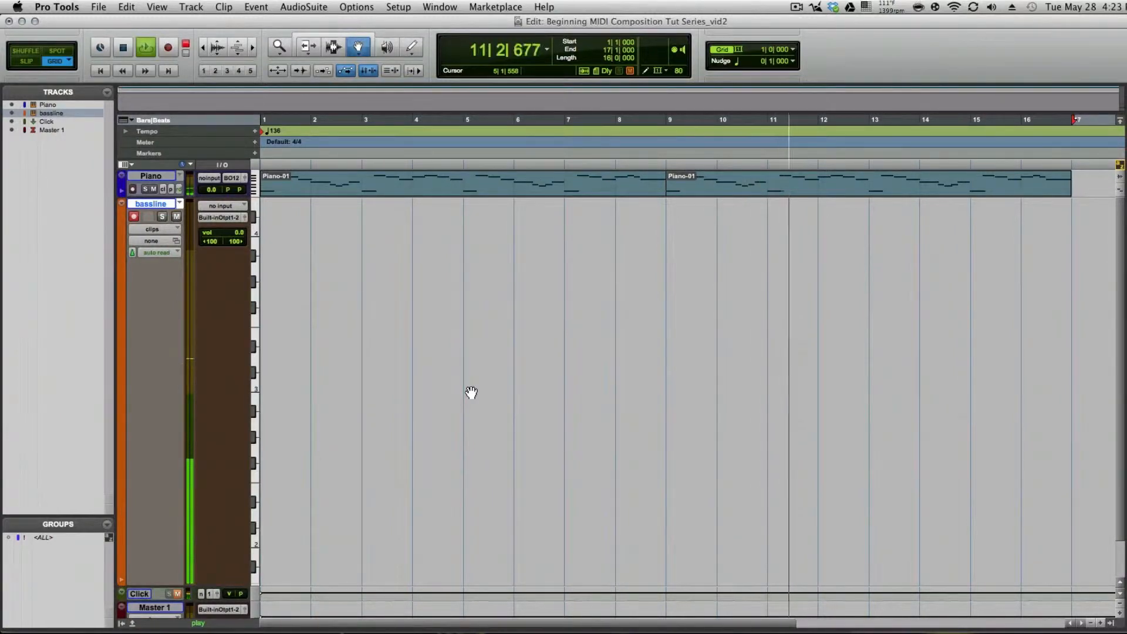
key(space)
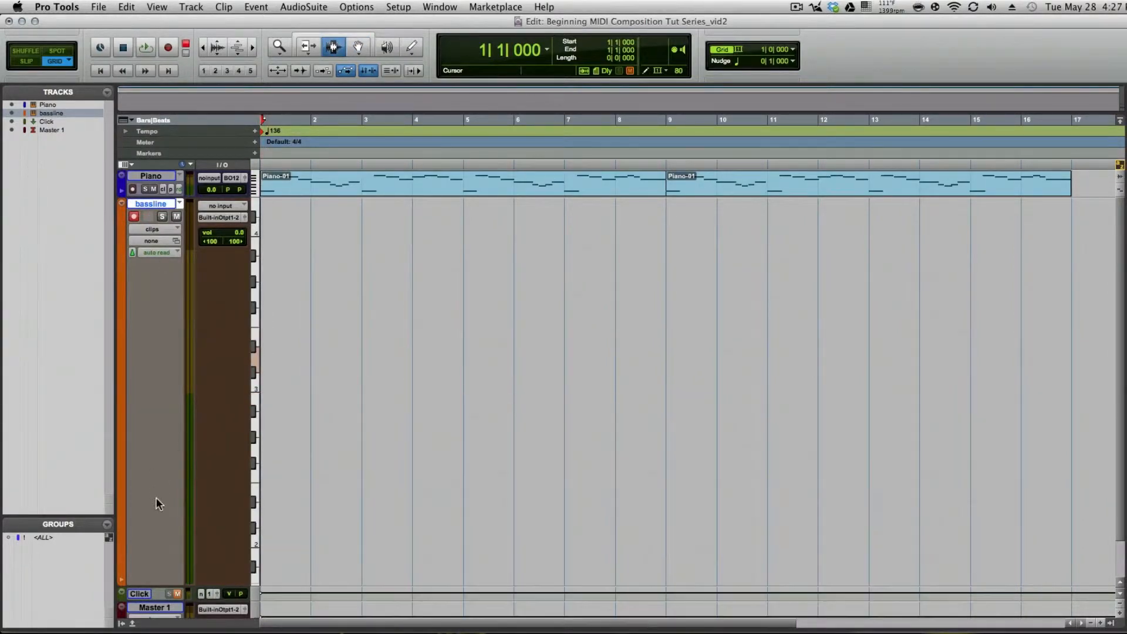
Step: Unmute the Click track and record a 16-bar bassline on the bassline track from the session start
click(176, 594)
click(167, 47)
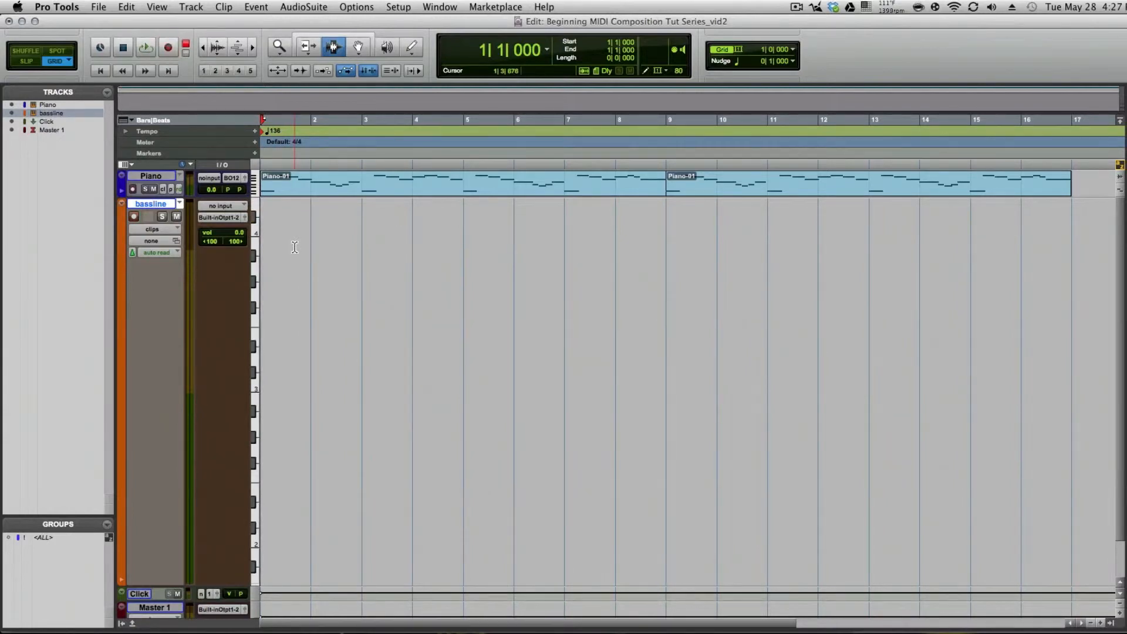
key(shift+r)
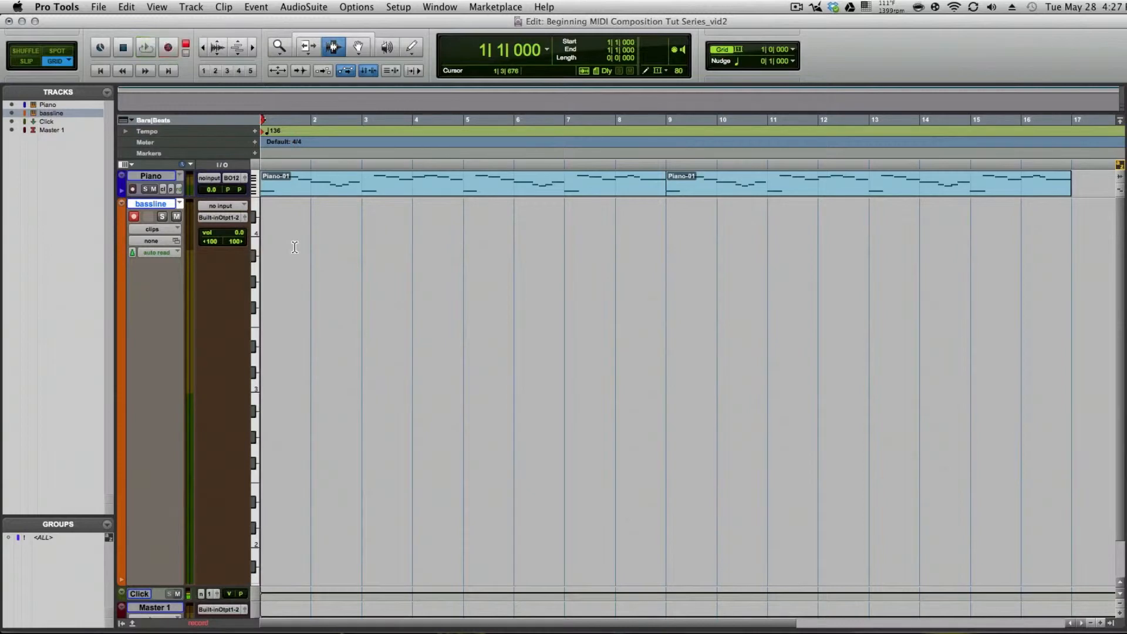
key(space)
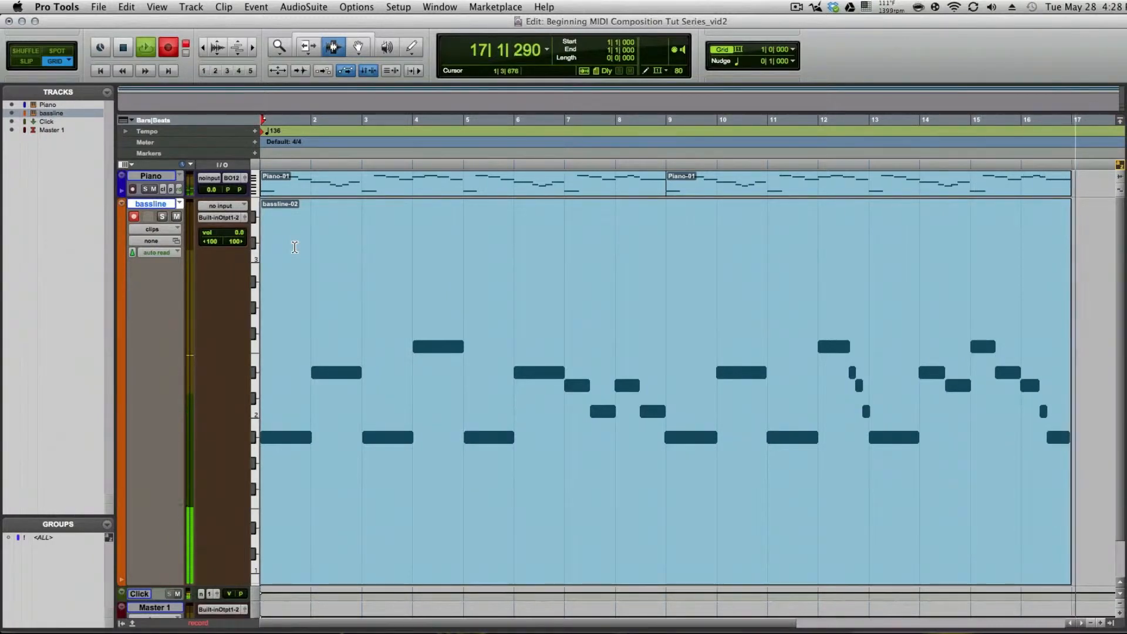
key(space)
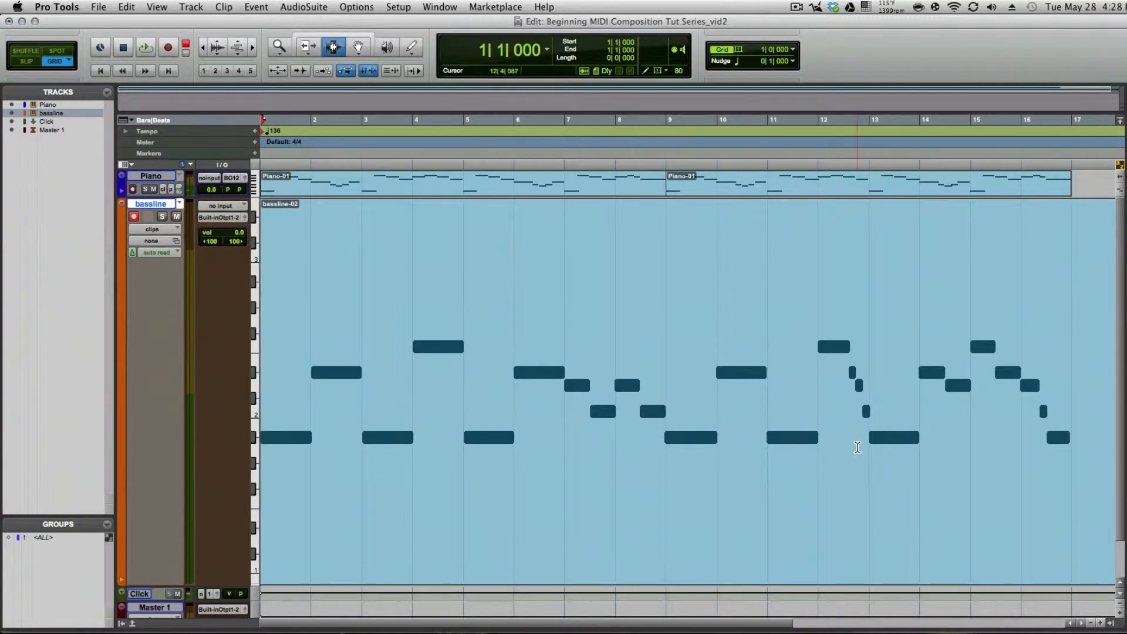
Step: Trim the end of the recorded bassline clip back to bar 17 to match the piano clips
scroll(945, 386, right, 4)
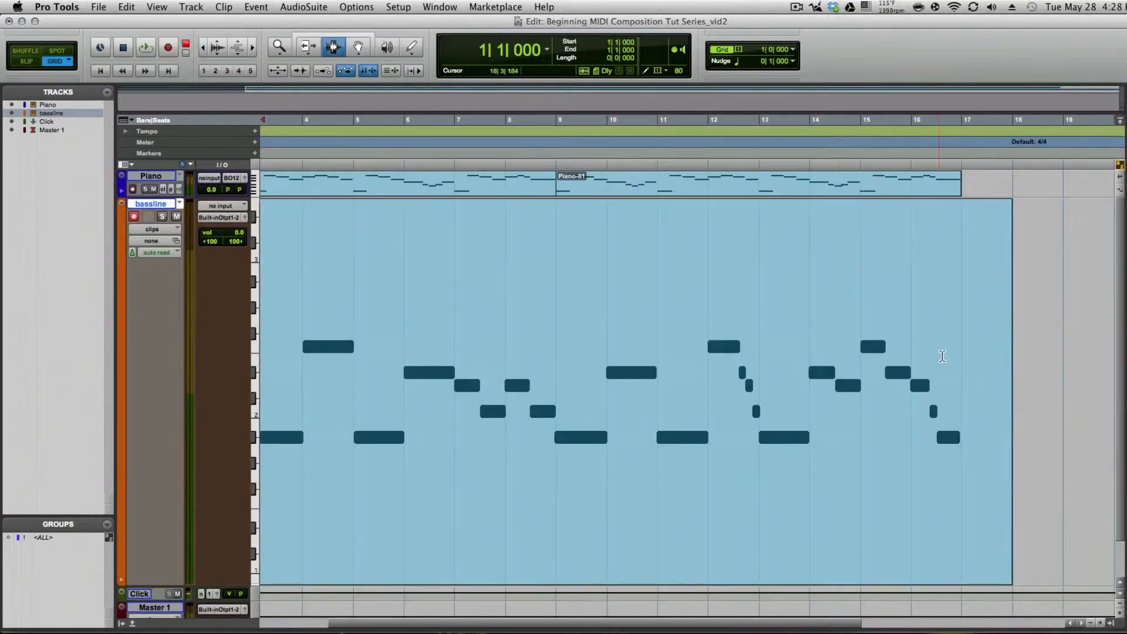
double_click(969, 313)
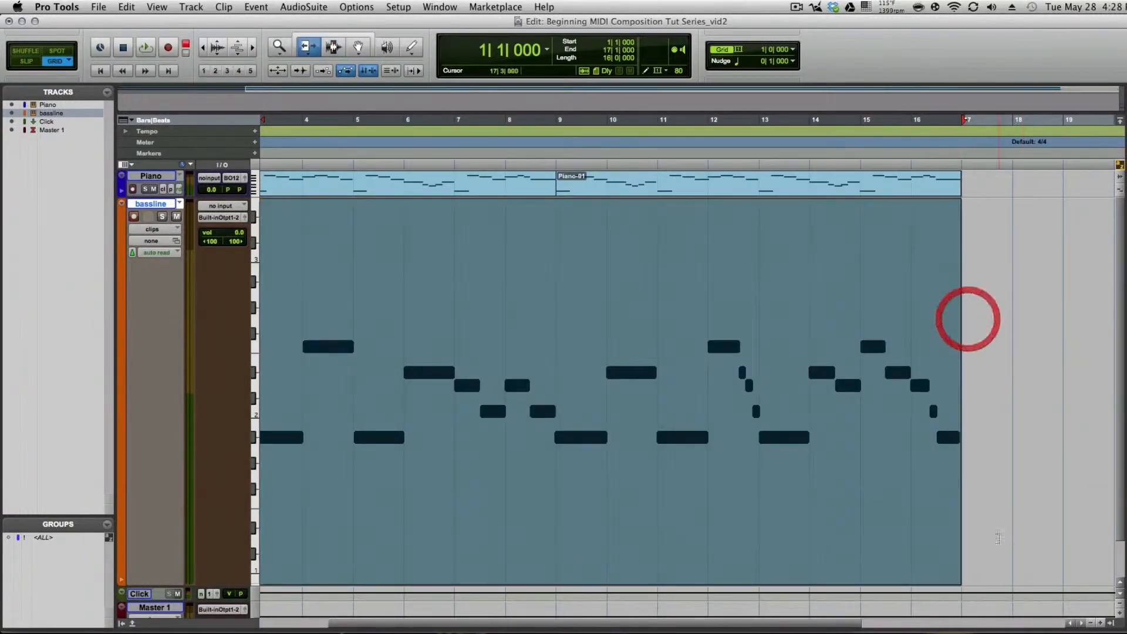
scroll(662, 426, left, 2)
scroll(662, 426, left, 2)
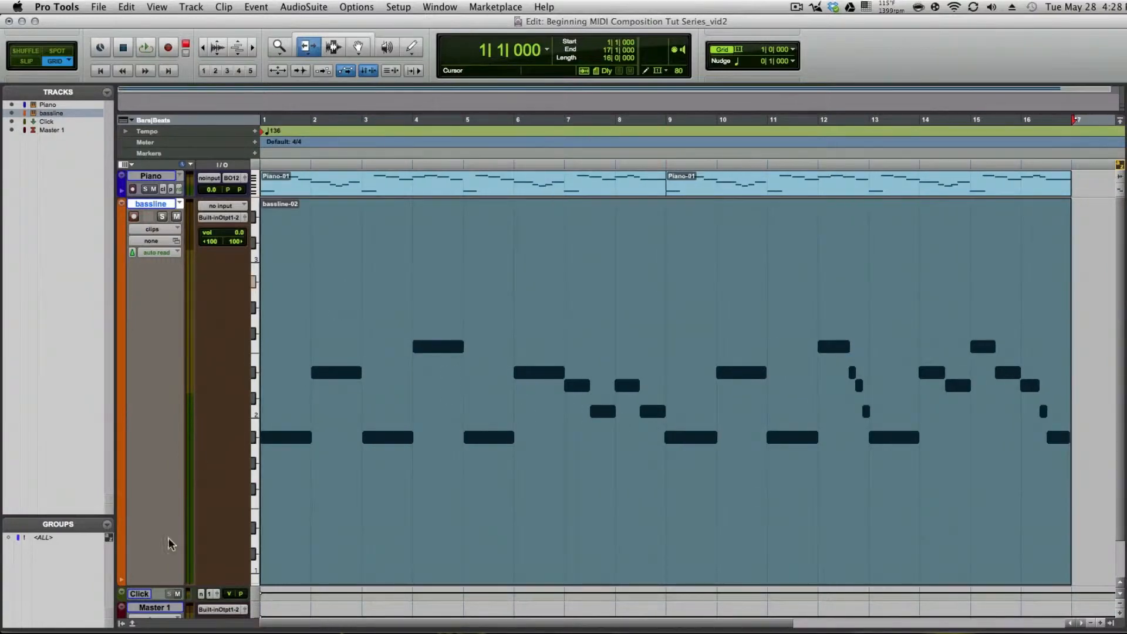
Step: Mute the Click track and play back the recorded bassline with the piano
click(177, 594)
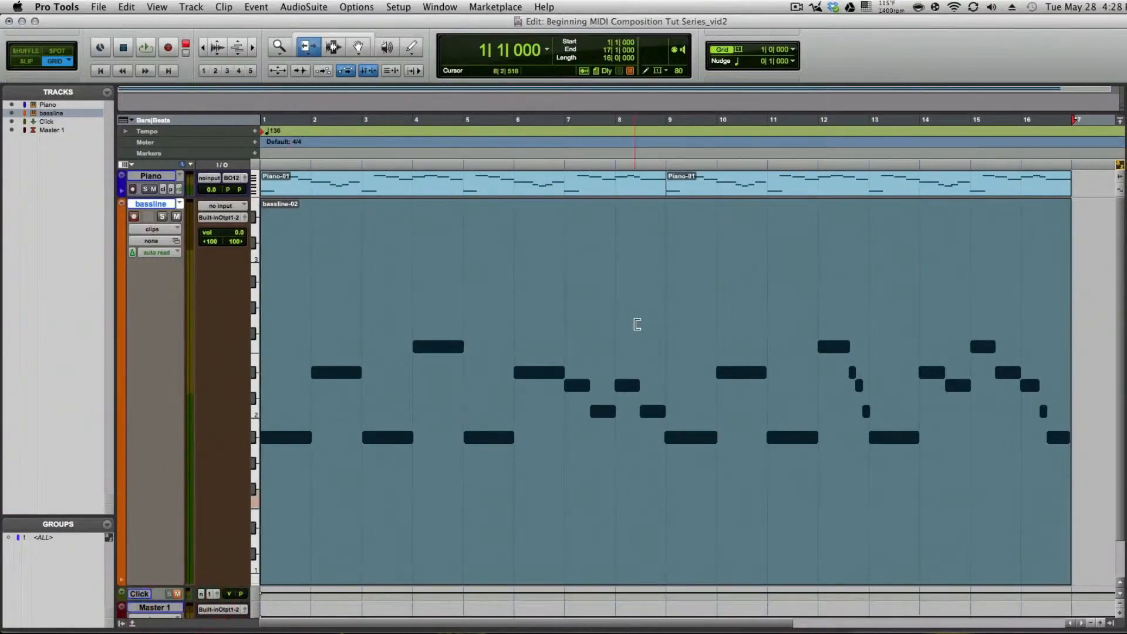
click(515, 258)
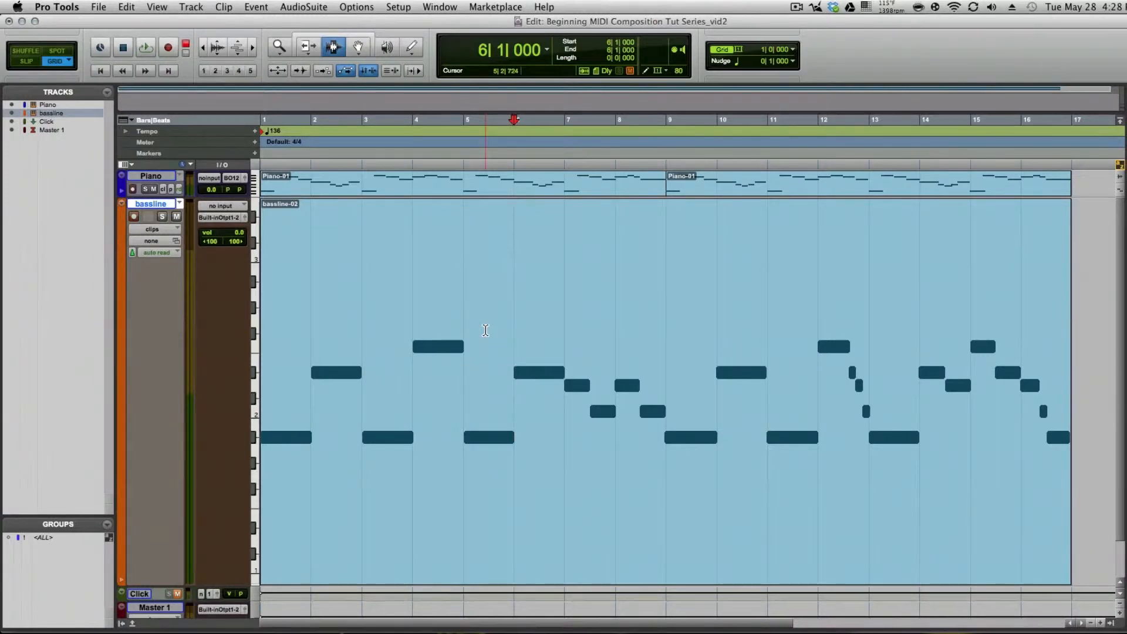
key(space)
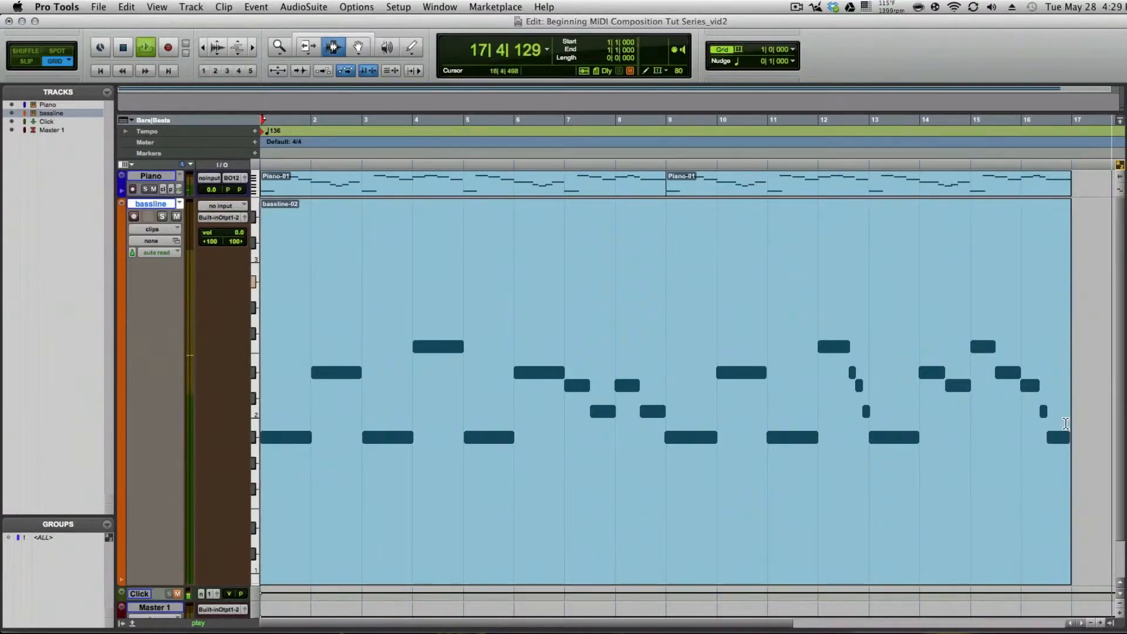
key(space)
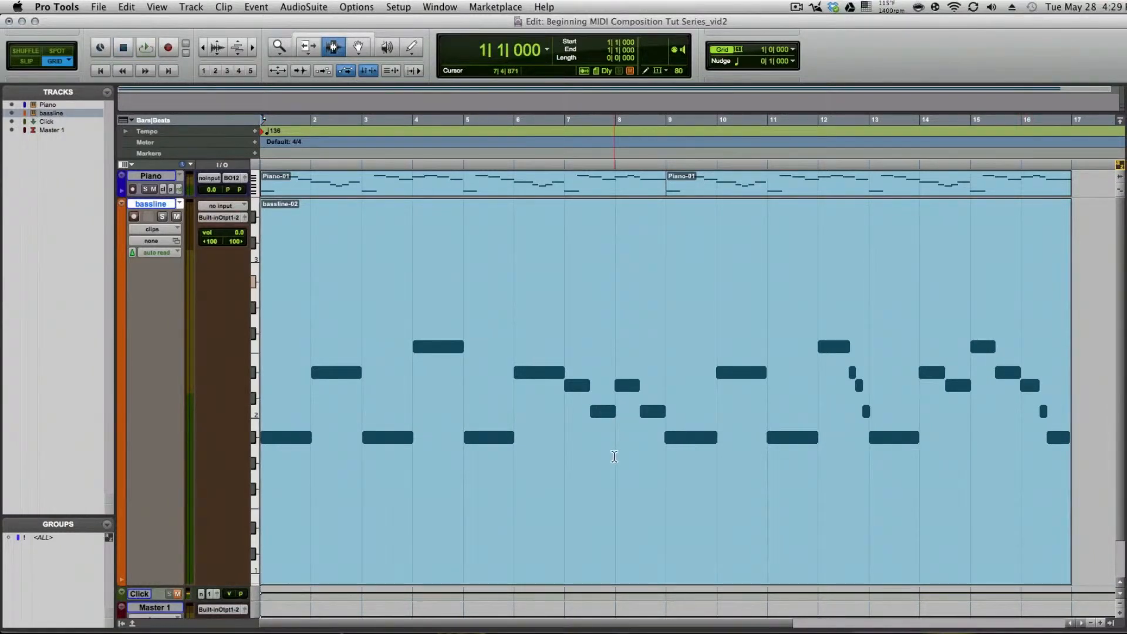
Step: Open the bassline clip in the MIDI Editor and play it through bars 10 to 16, following its notes
key(F8)
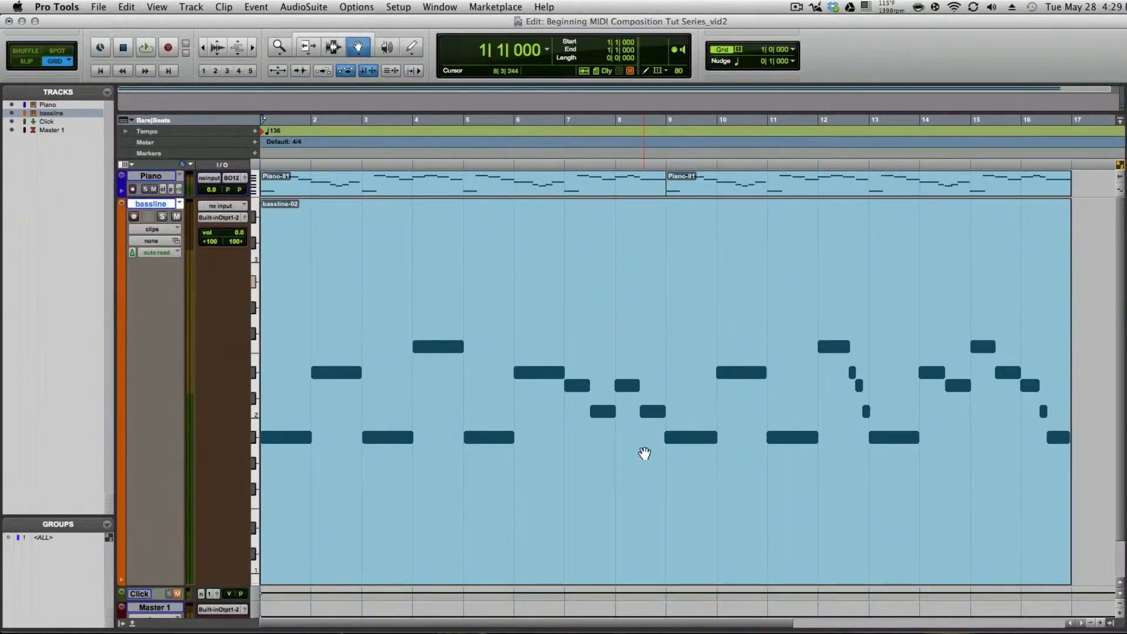
double_click(644, 453)
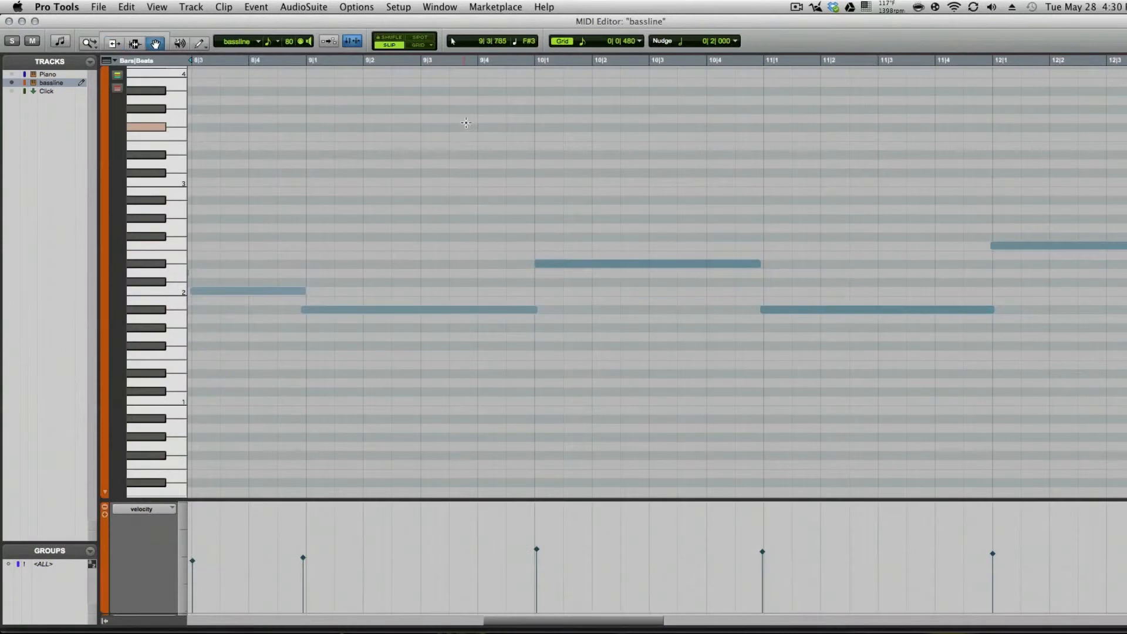
click(466, 124)
key(space)
scroll(595, 326, right, 3)
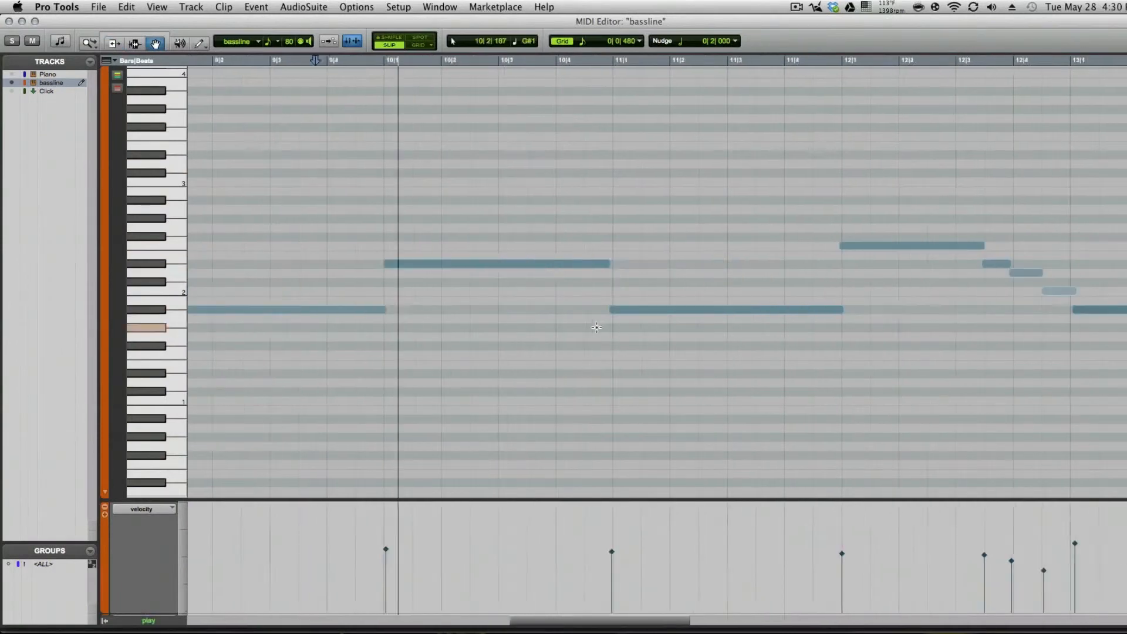
scroll(597, 328, right, 3)
scroll(598, 336, right, 3)
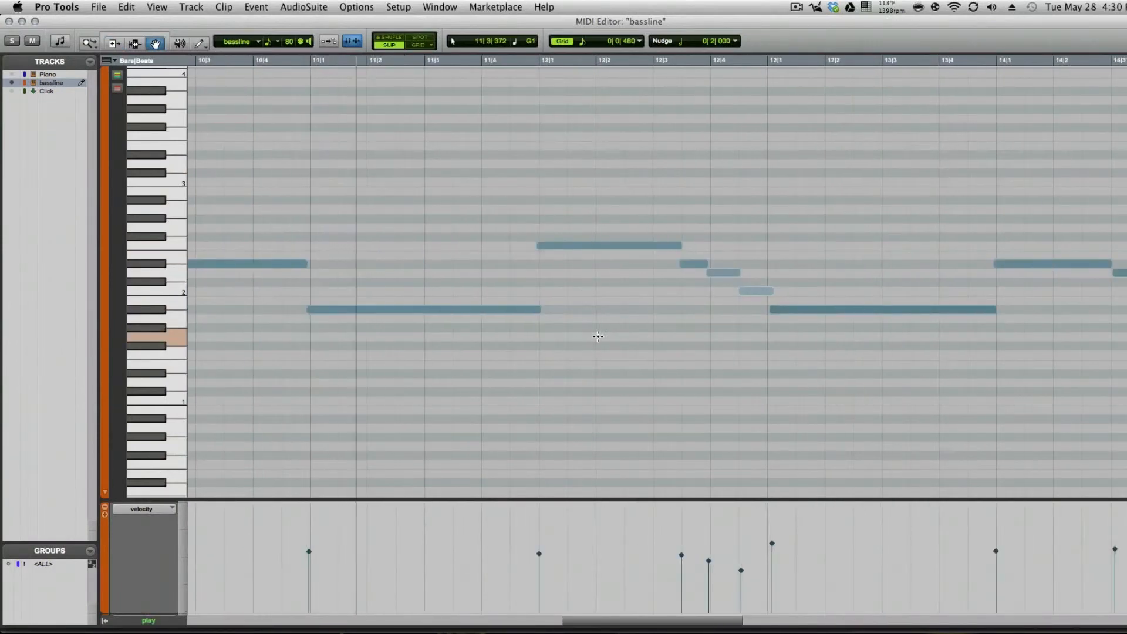
scroll(622, 332, right, 2)
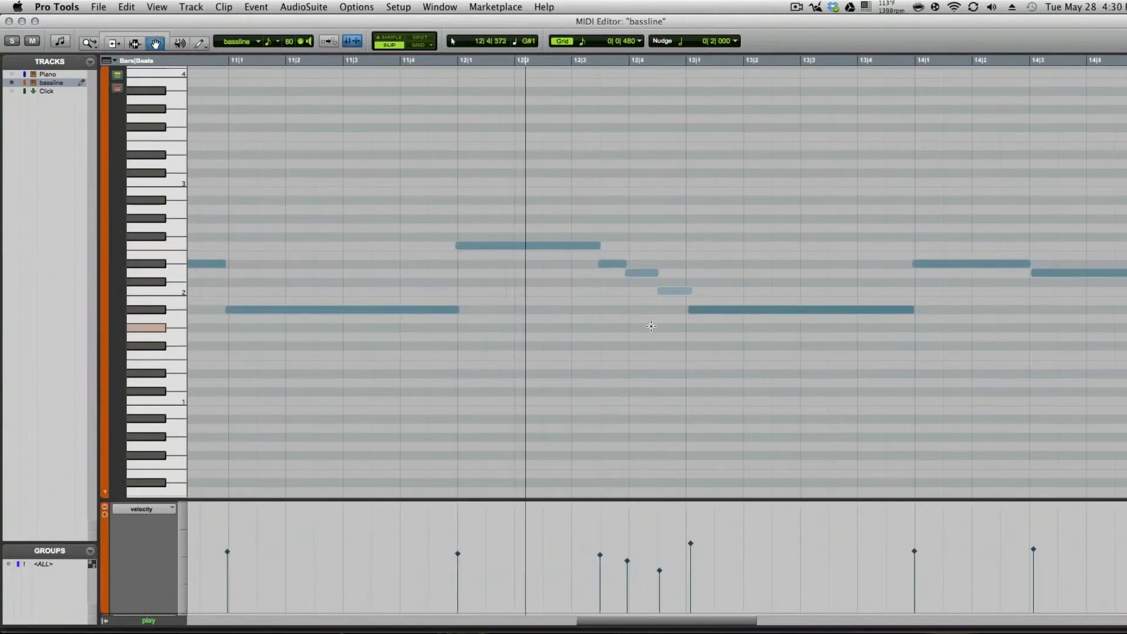
scroll(675, 328, right, 6)
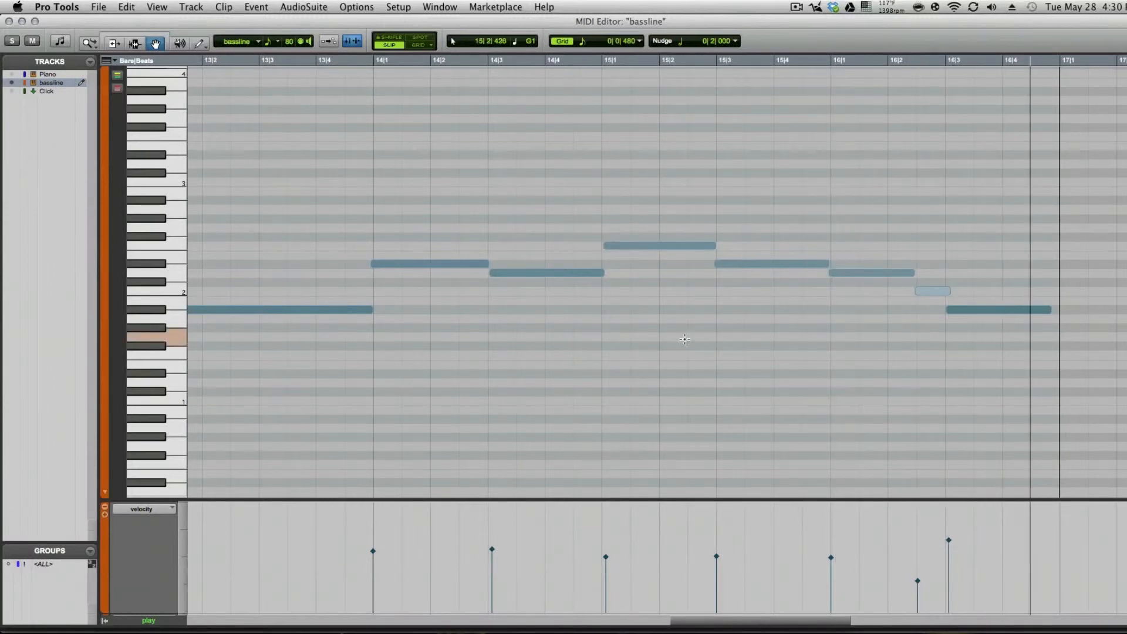
Step: Delete the bassline notes from bar 14 to the end and close the MIDI Editor
drag(411, 148, 964, 381)
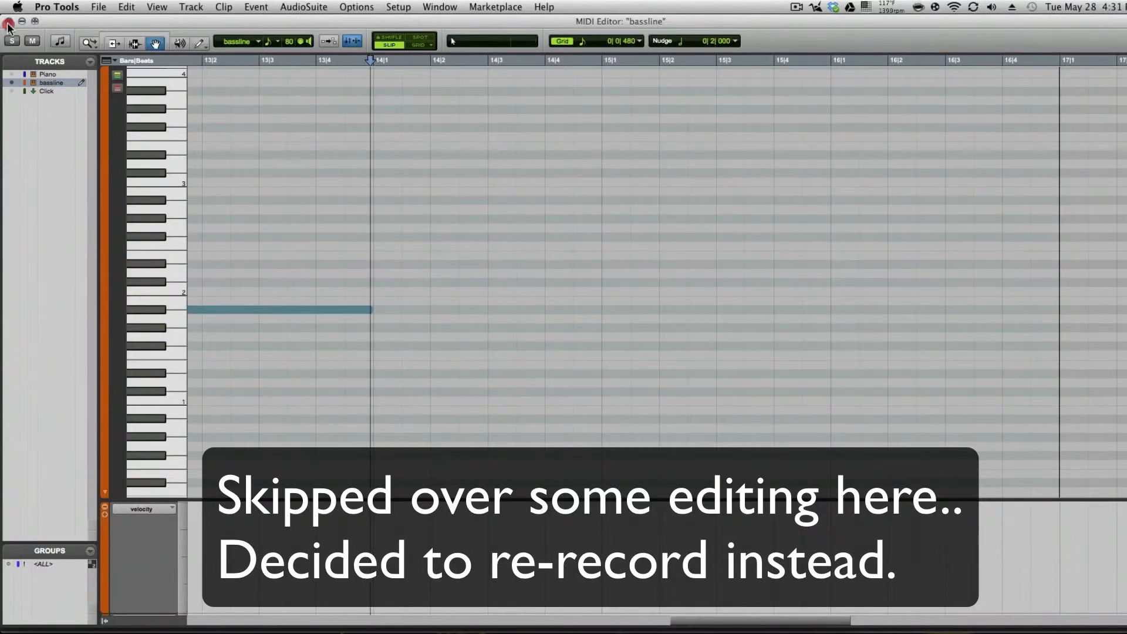
click(8, 24)
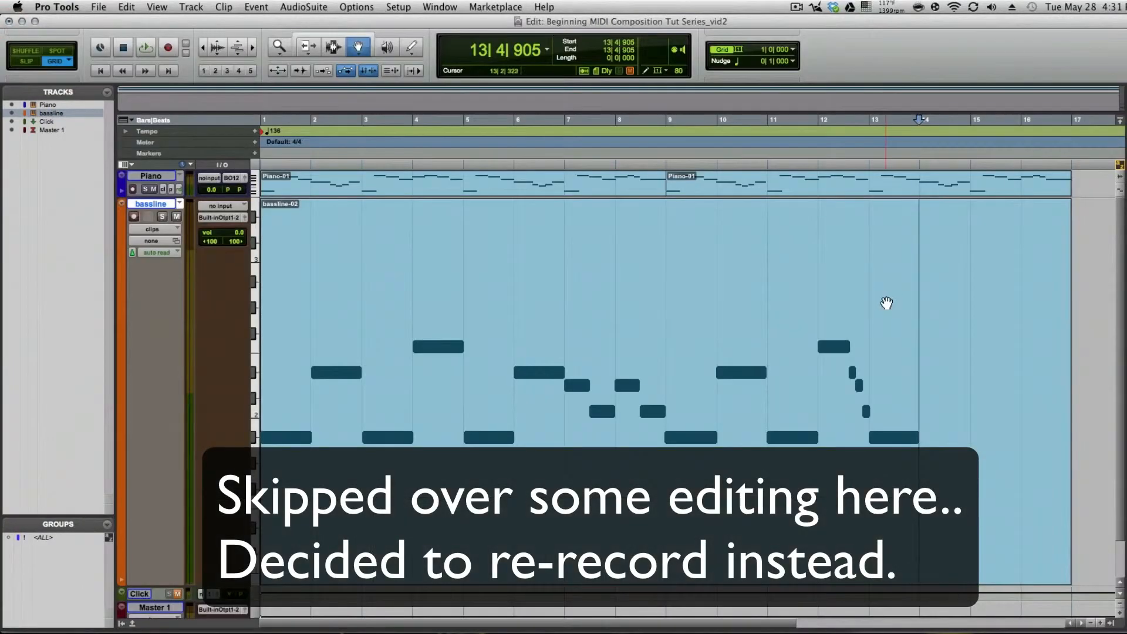
Step: Play repeatedly from bar 12 to the end of the piano melody to work out a new bassline ending
click(804, 272)
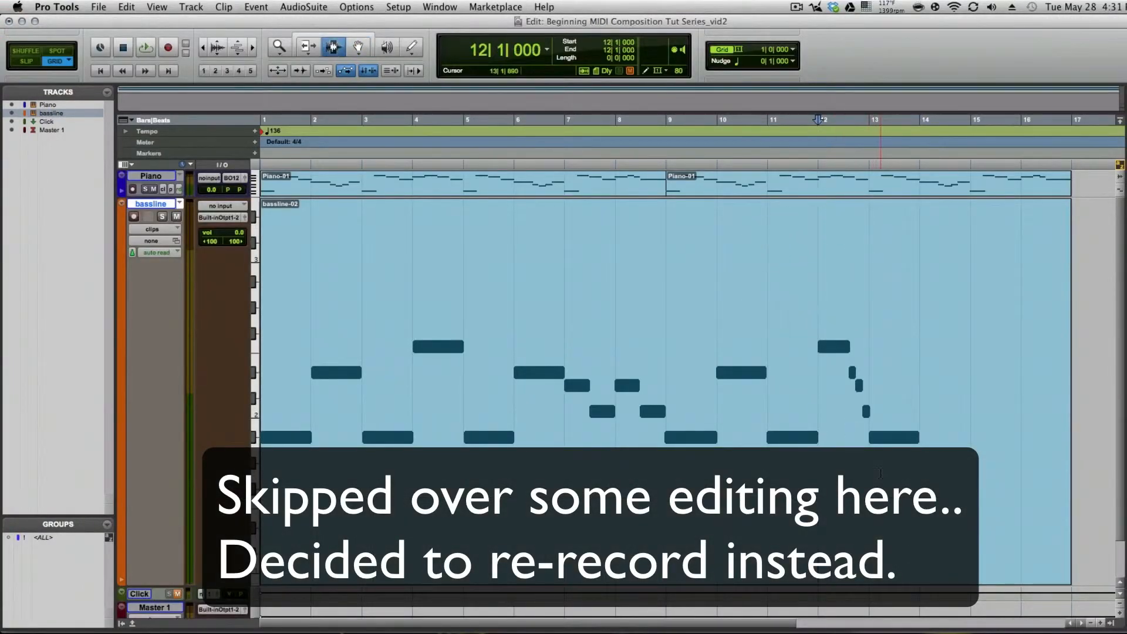
key(space)
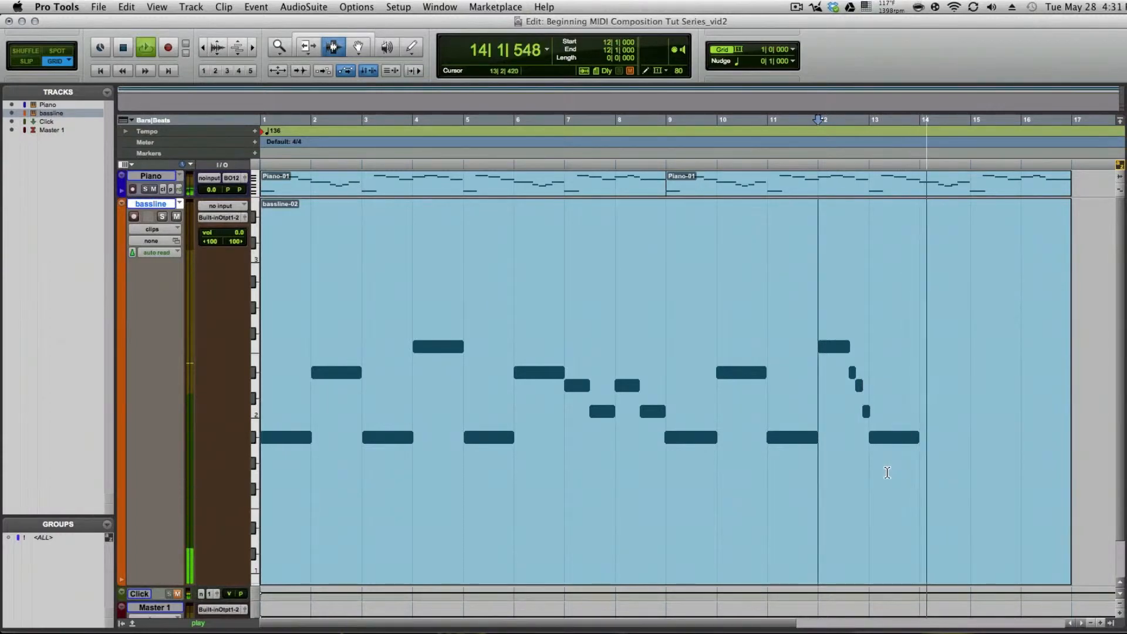
key(space)
click(785, 308)
key(space)
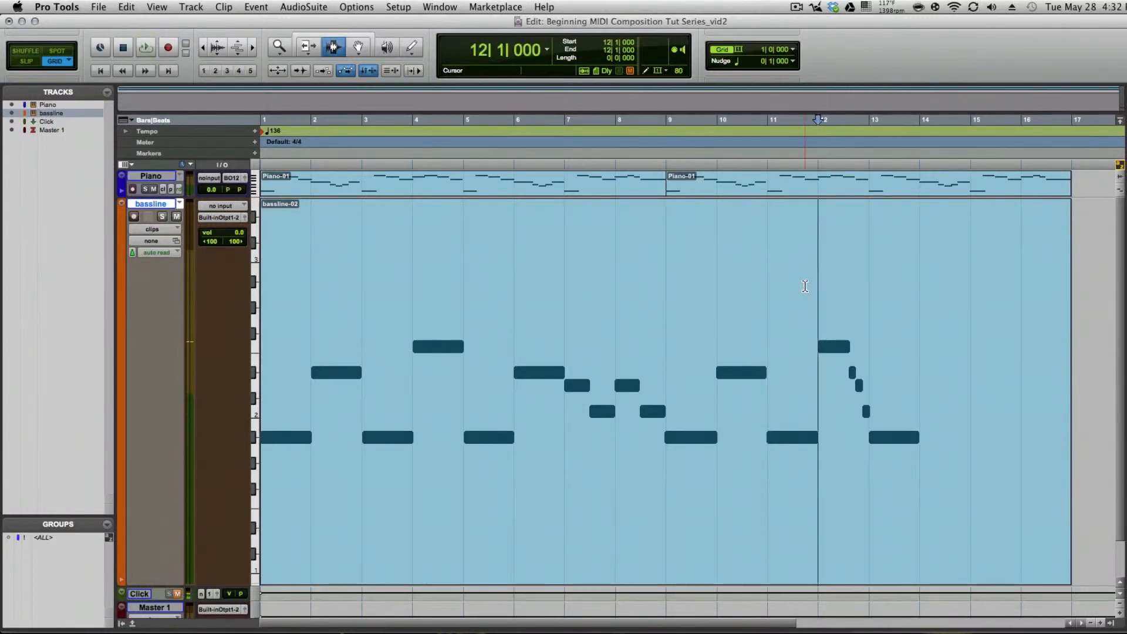
click(805, 286)
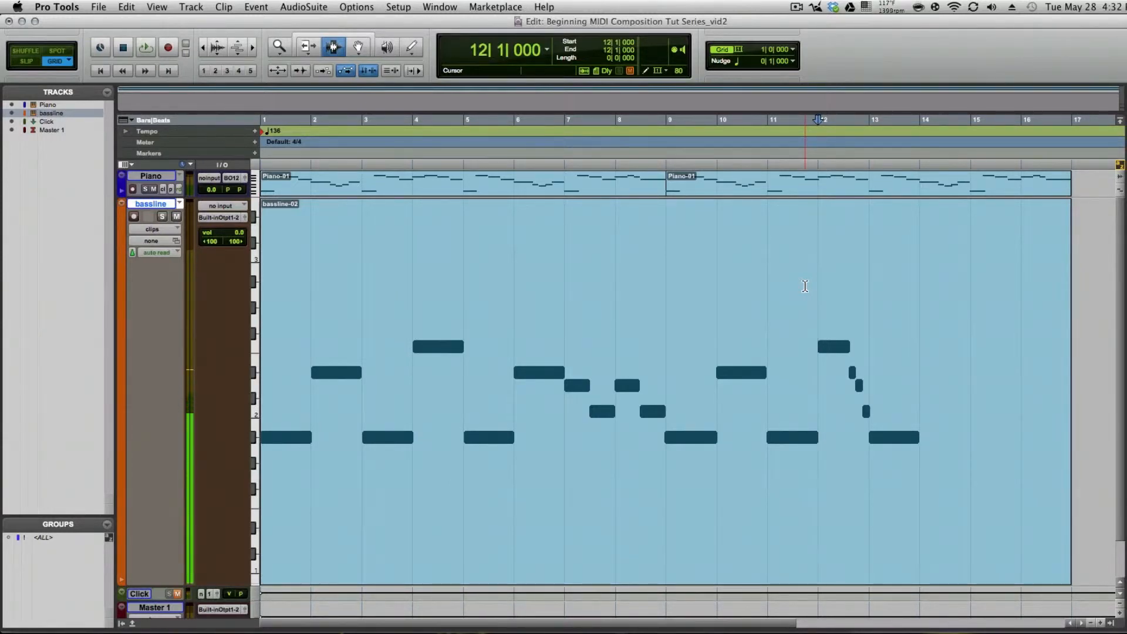
key(space)
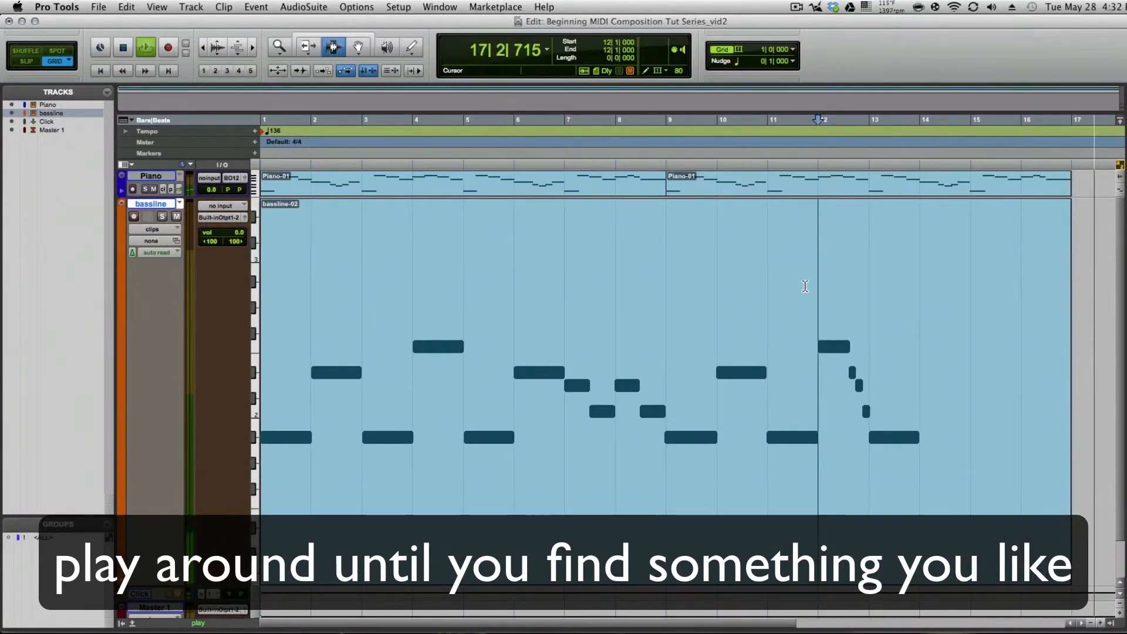
key(space)
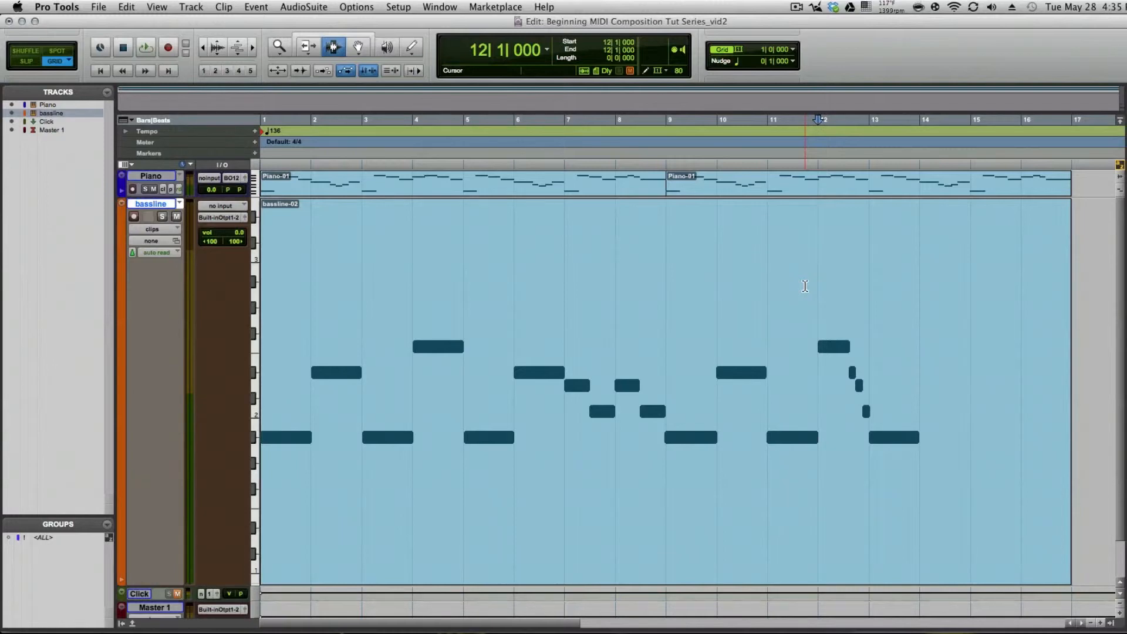
key(space)
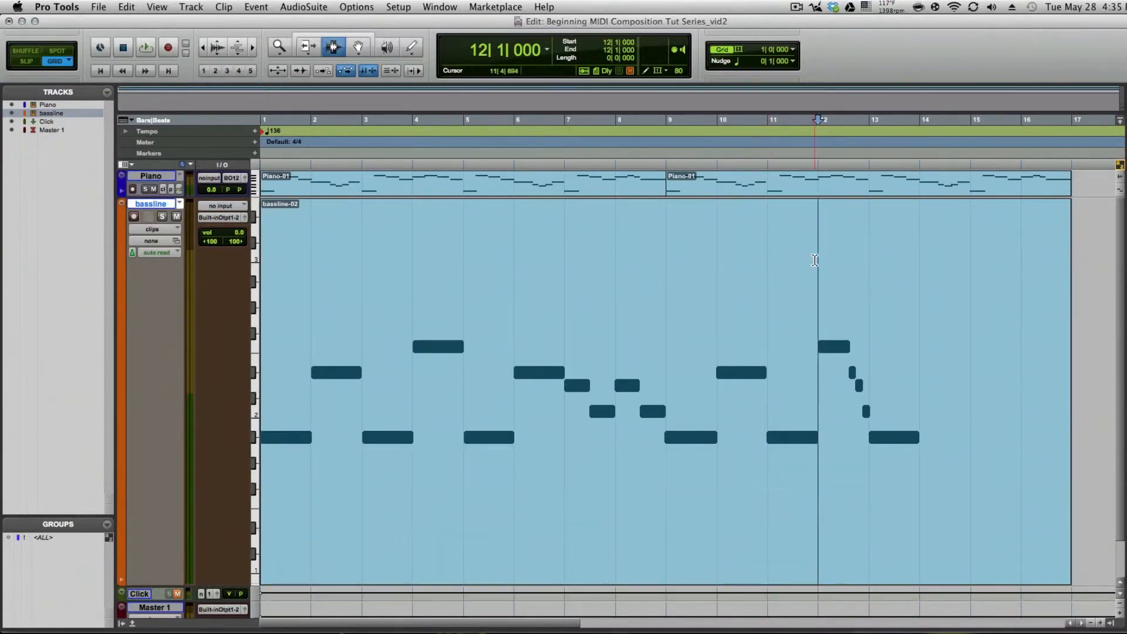
Step: Trim the end of the bassline clip back to bar 14
click(919, 276)
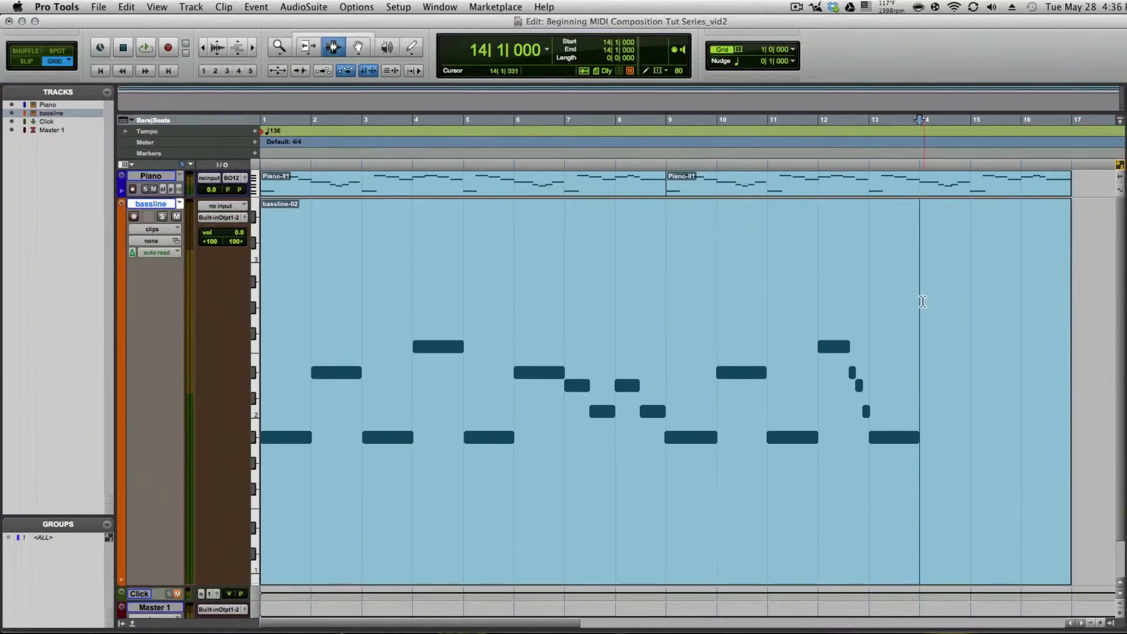
drag(1064, 332, 920, 316)
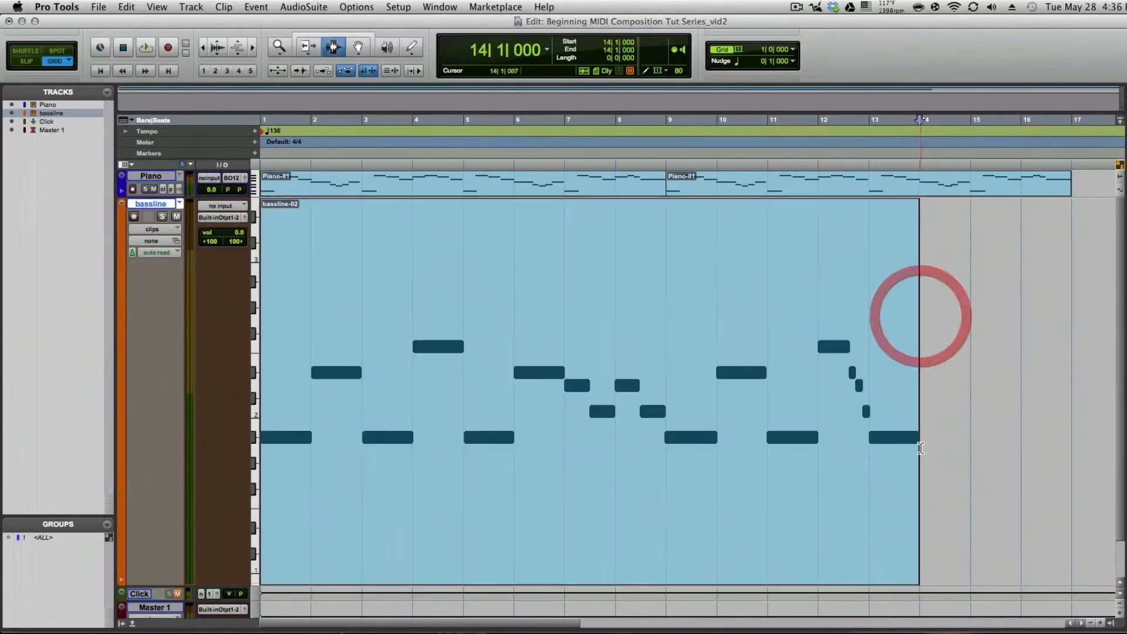
Step: Record a new bassline ending from bar 14 until just past bar 17 with the Click track unmuted
click(907, 300)
click(863, 259)
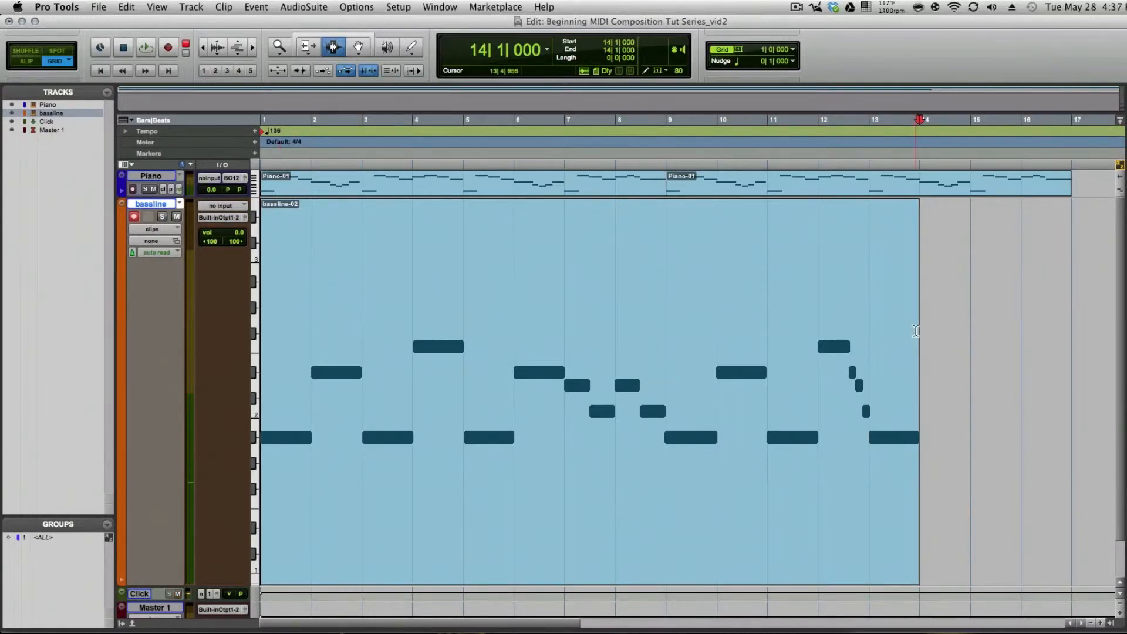
click(167, 51)
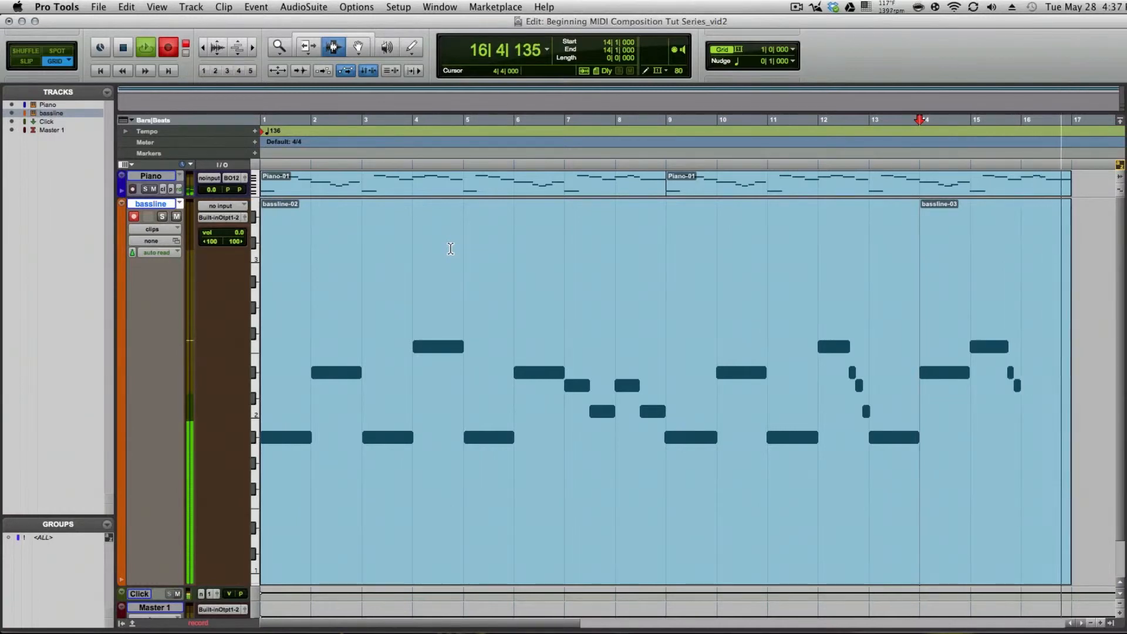
key(space)
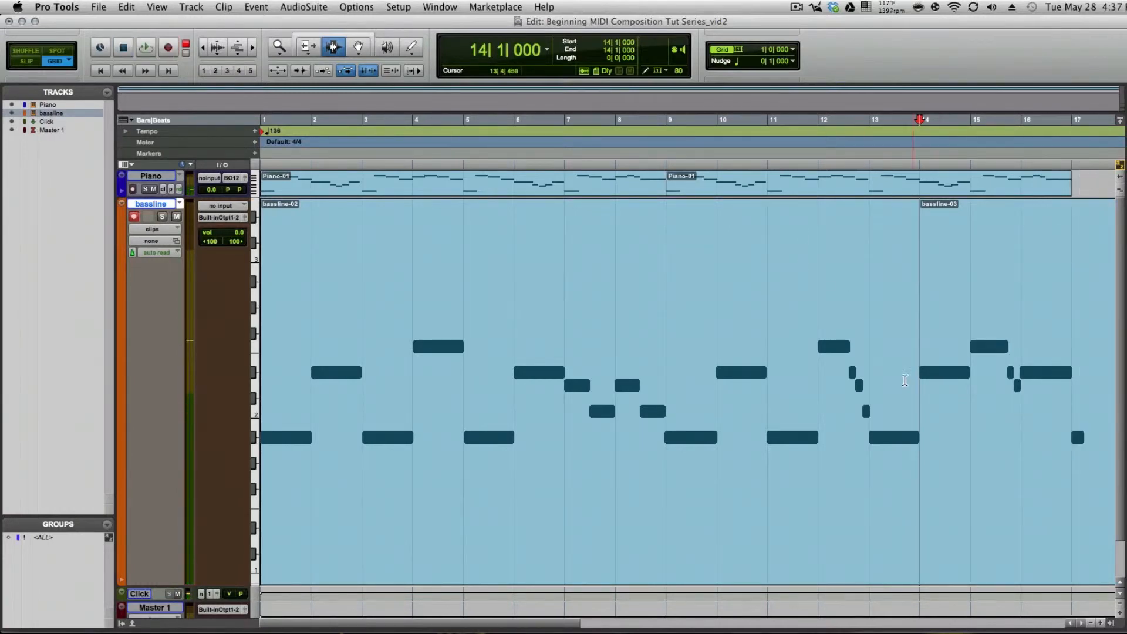
Step: Delete the leftover bassline note at bar 17 in the MIDI Editor and trim the last bassline clip's end to bar 17
scroll(805, 354, right, 13)
scroll(540, 358, left, 8)
scroll(712, 346, right, 1)
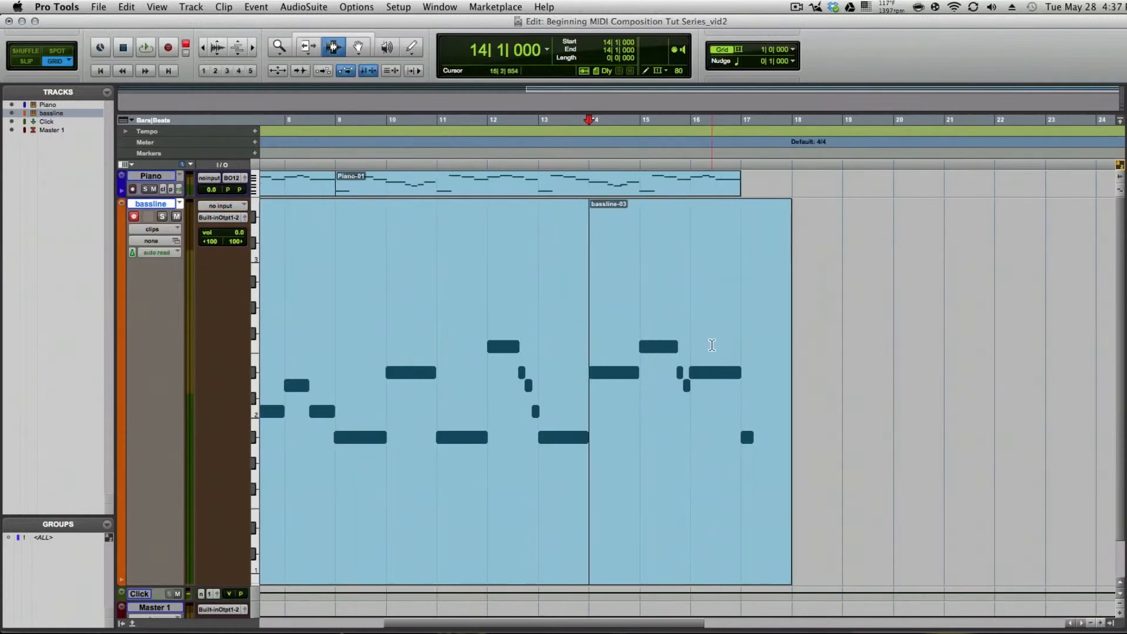
drag(752, 274, 745, 273)
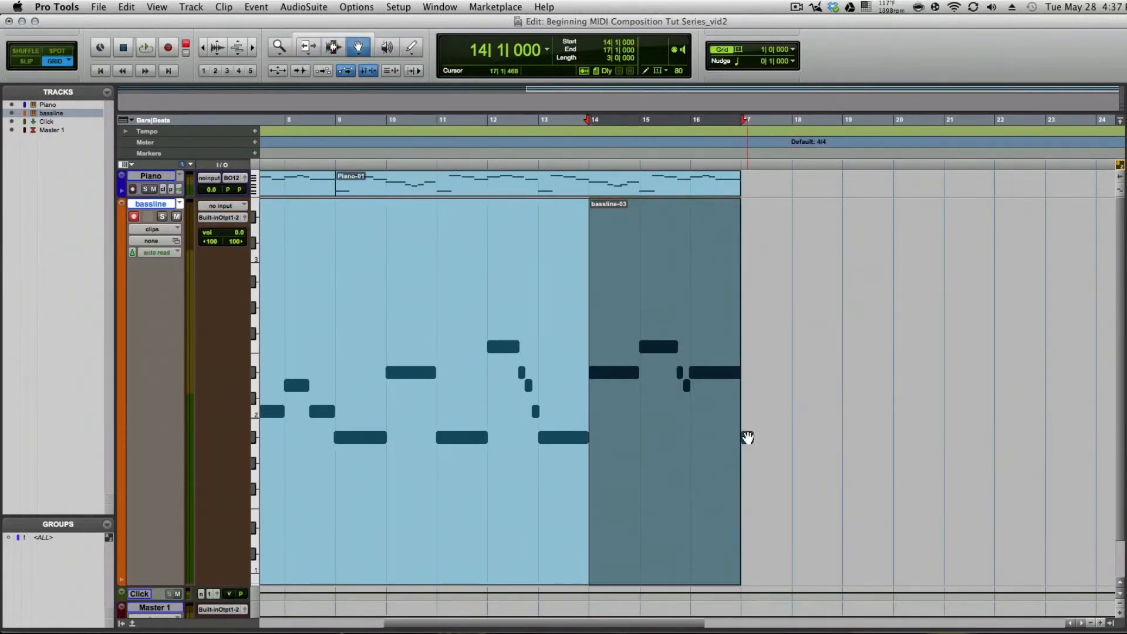
click(747, 437)
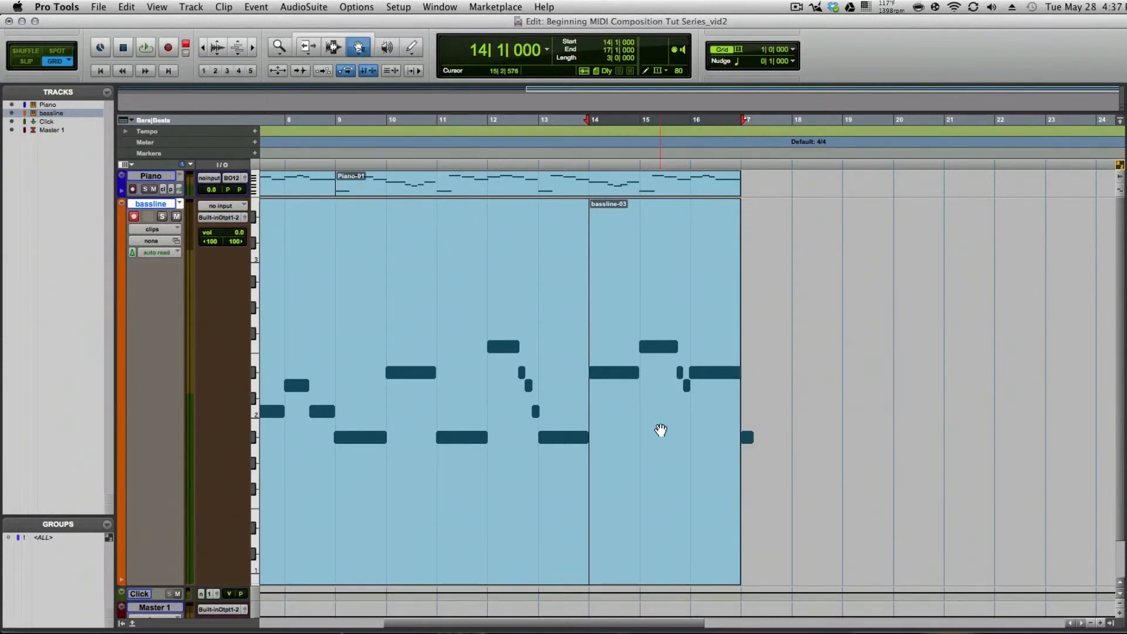
double_click(661, 430)
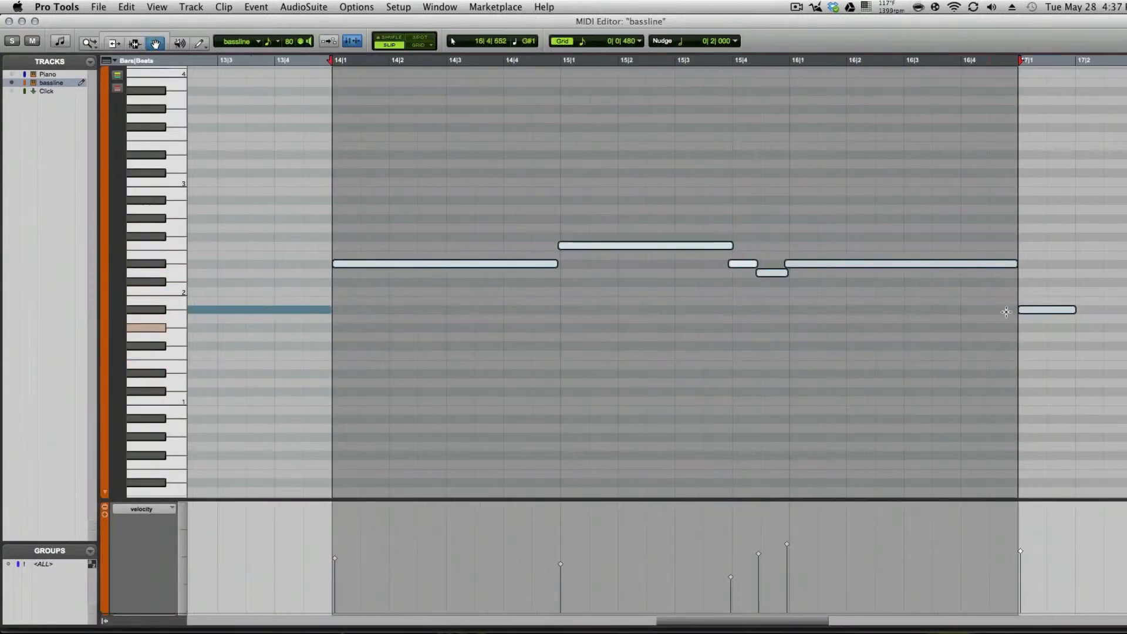
click(1062, 378)
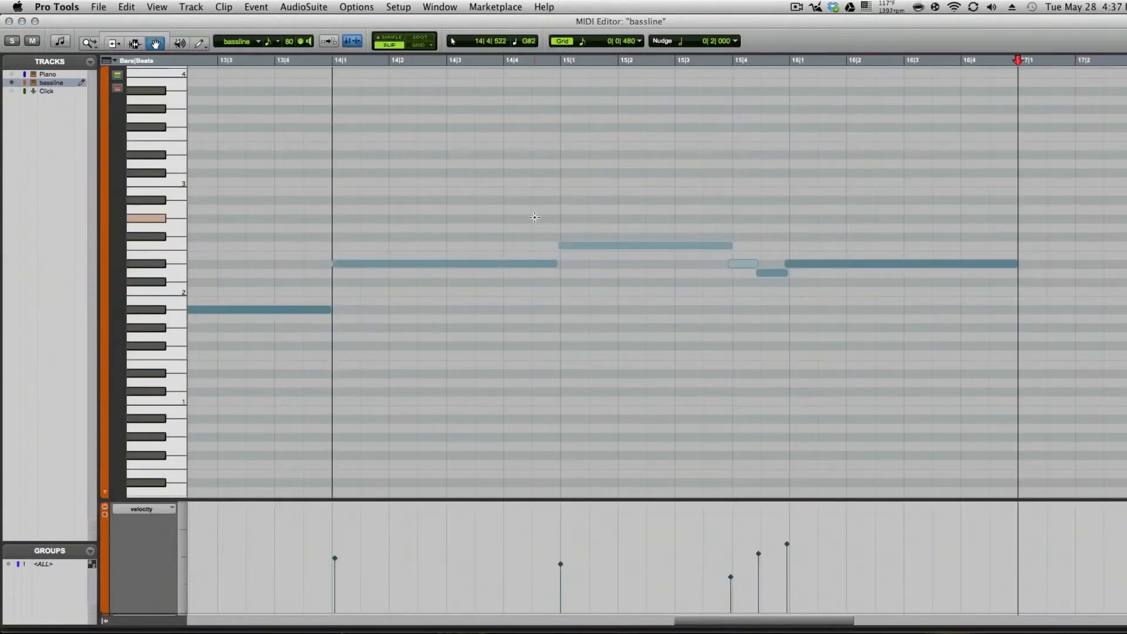
click(9, 22)
click(743, 286)
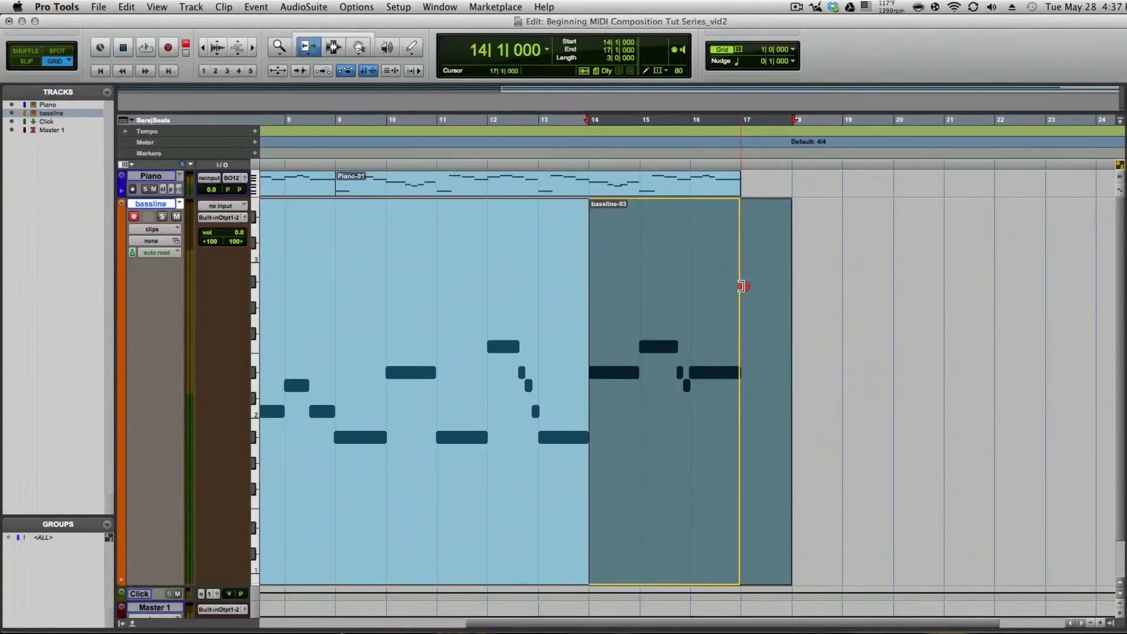
Step: Play the piano and bassline from bar 11 to the end to check the new ending
click(455, 248)
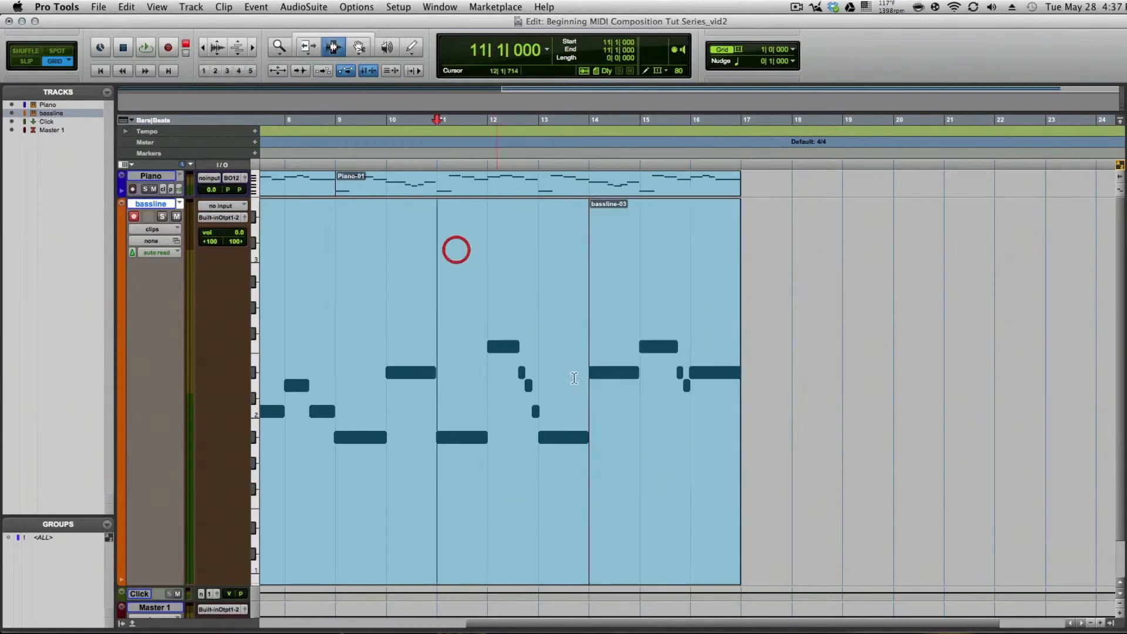
key(space)
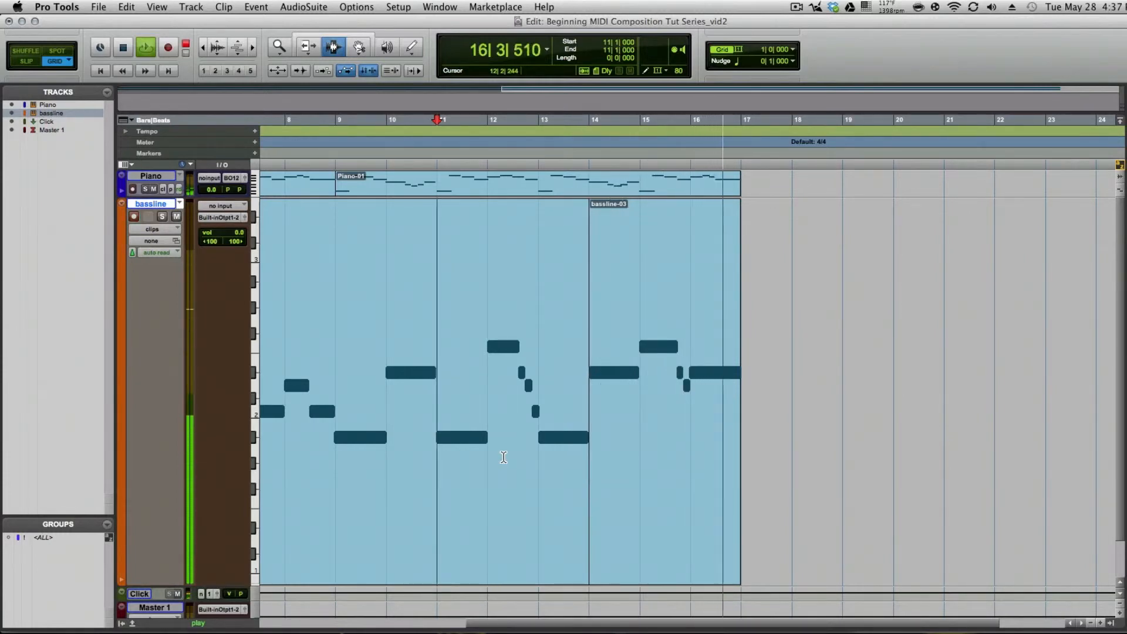
key(space)
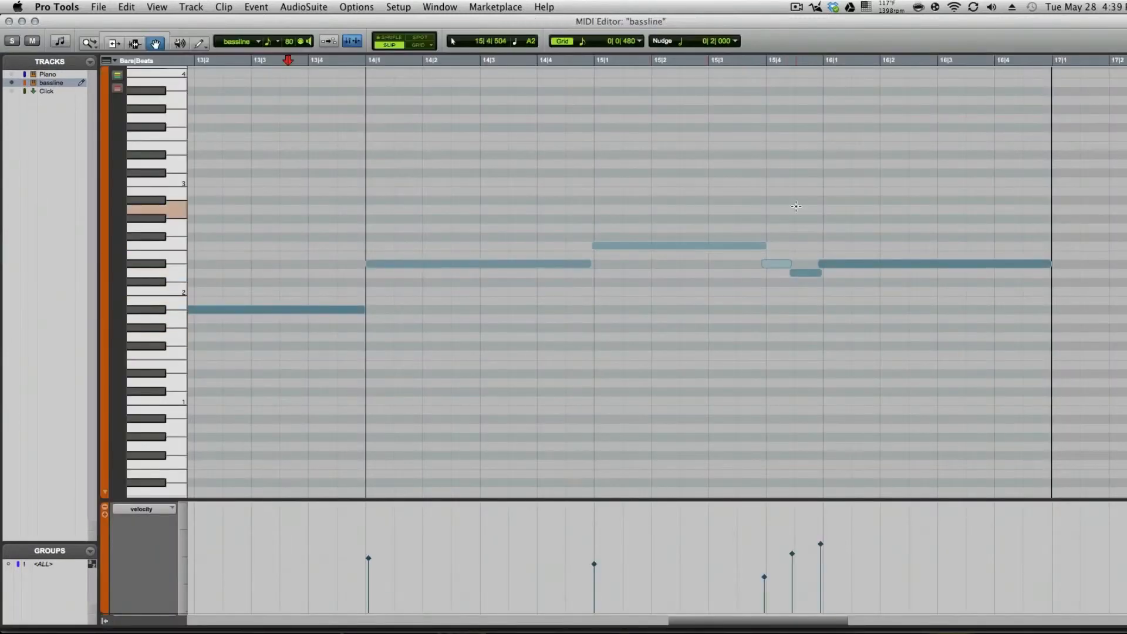
Step: Lower the velocities of the last two bassline notes slightly and trim the clip's end back to bar 17
drag(813, 228, 853, 294)
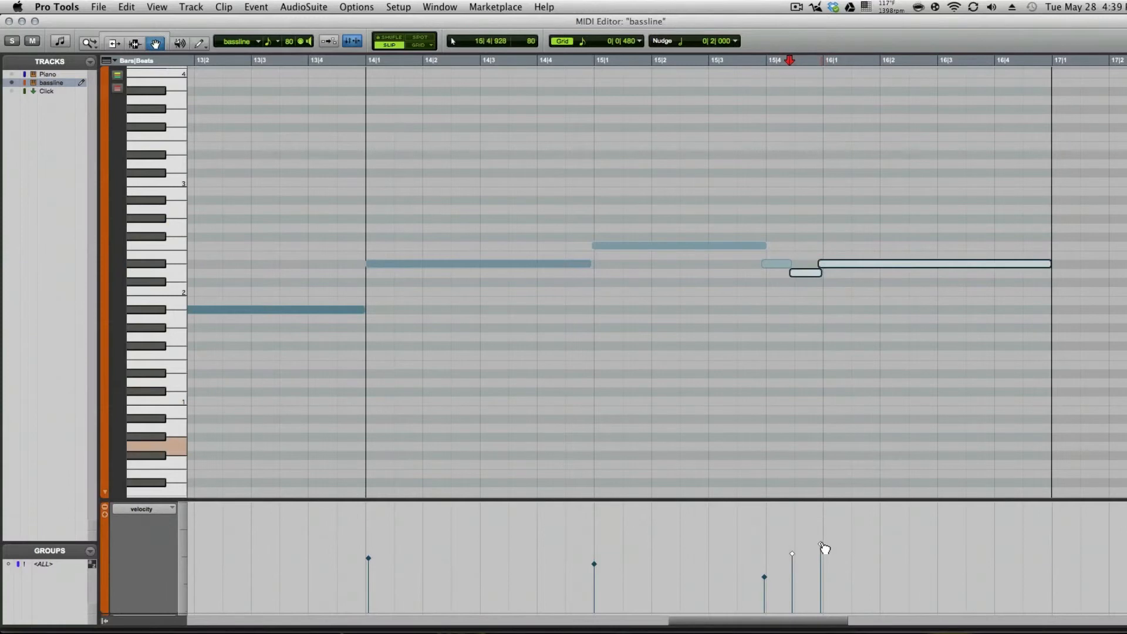
drag(822, 546, 821, 558)
click(322, 162)
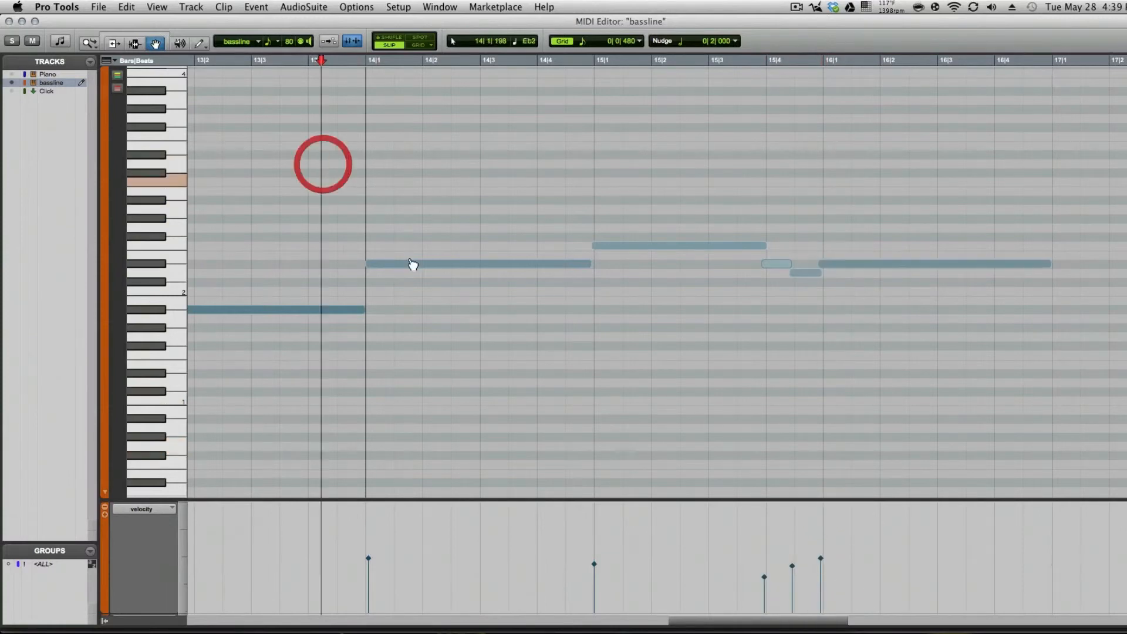
click(9, 22)
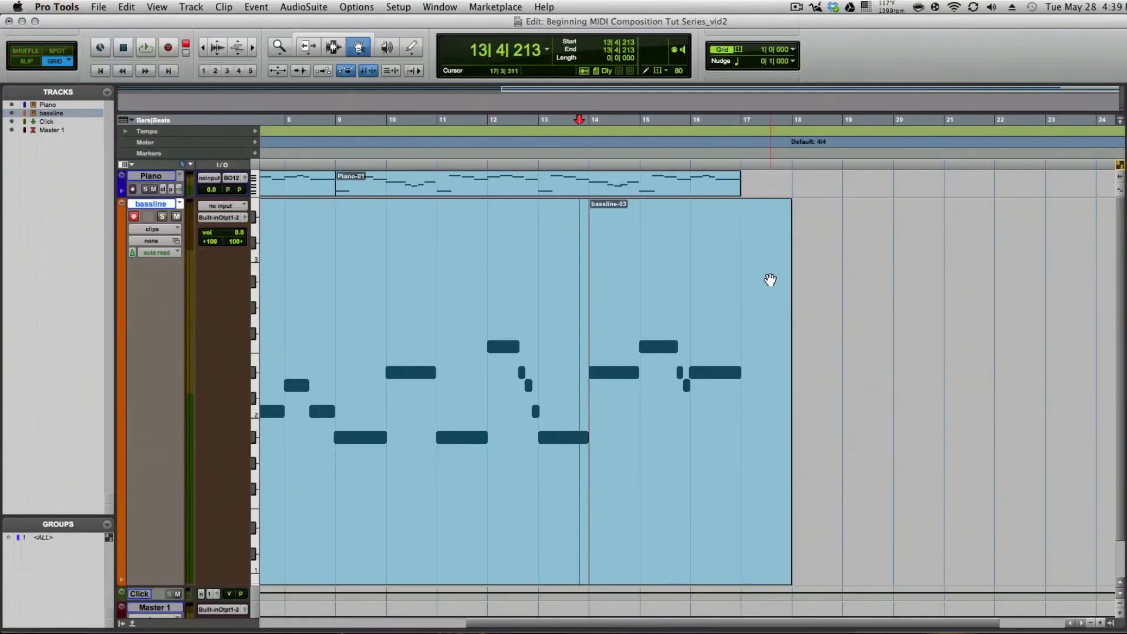
key(F6)
drag(770, 280, 751, 278)
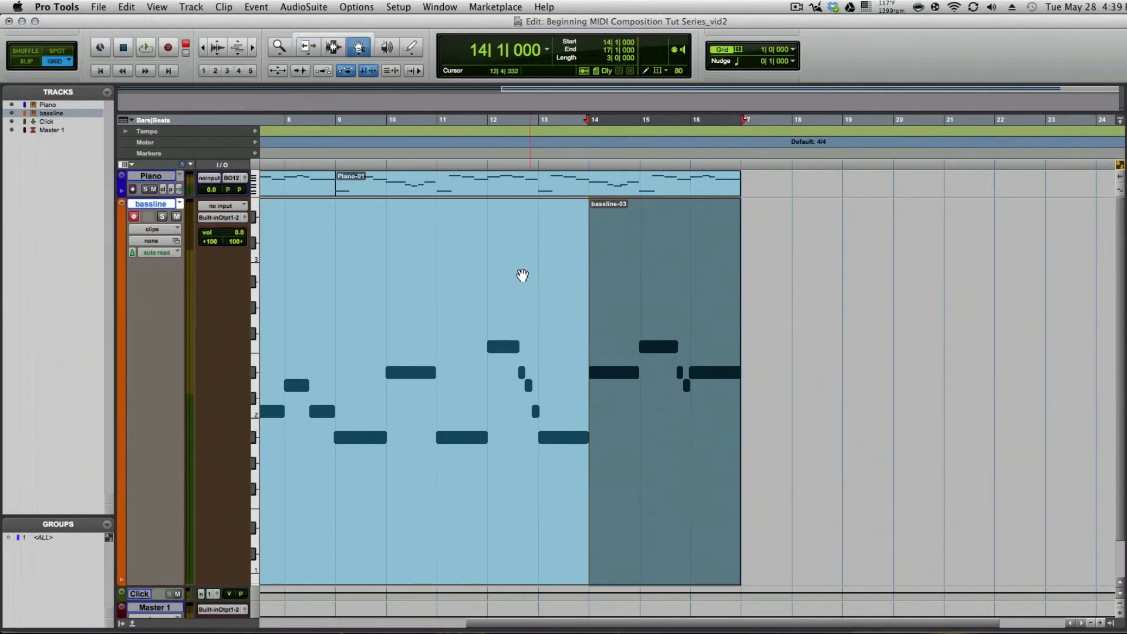
Step: Group the two bassline clips into a single clip group spanning bars 1 to 17
click(521, 268)
shift+click(650, 272)
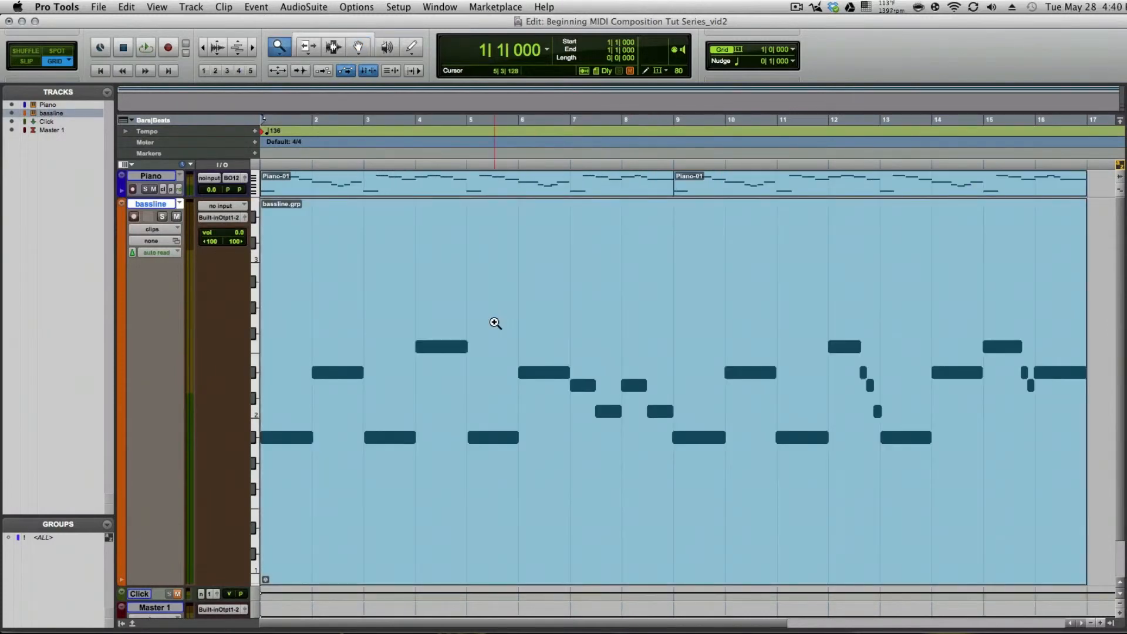
Step: Play the whole piece from bar 1 and inspect the bassline's last notes in the MIDI Editor
key(space)
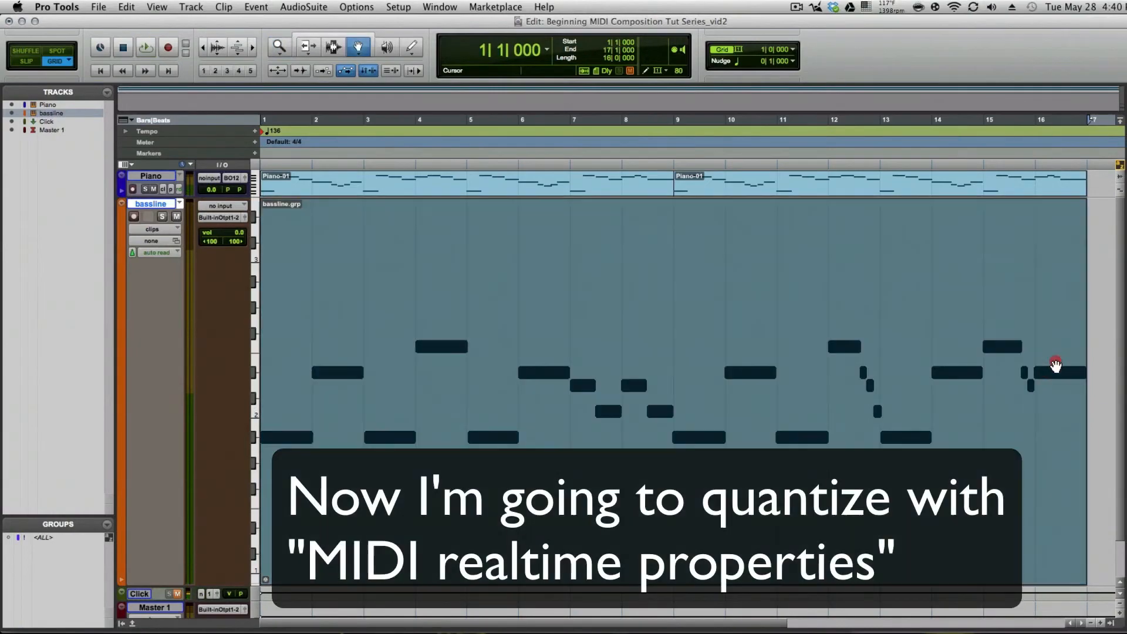
double_click(1037, 349)
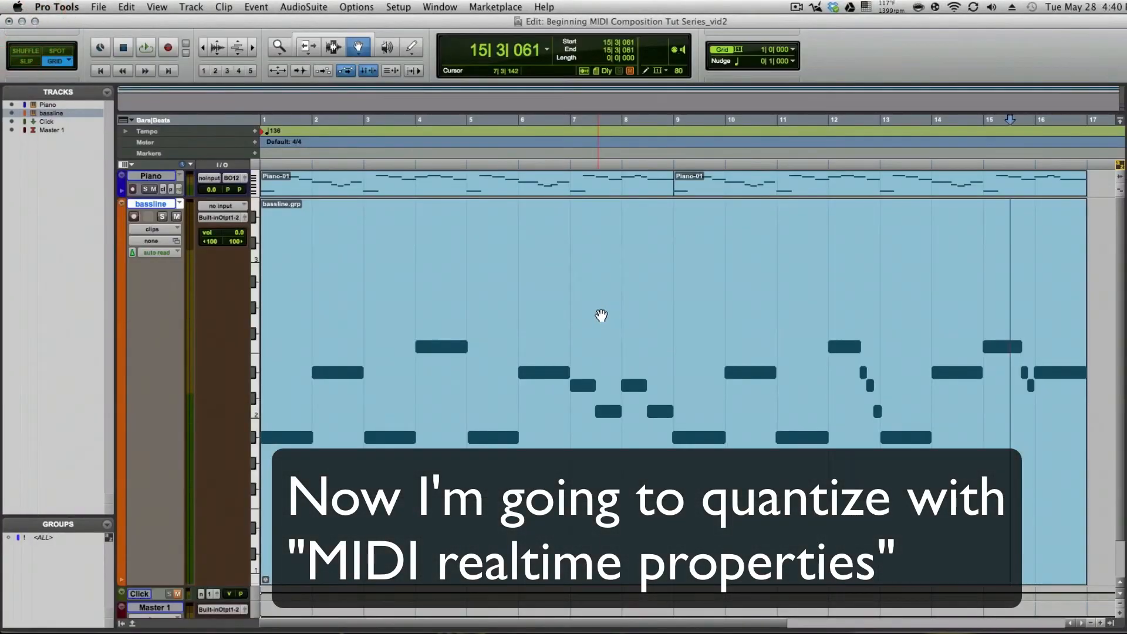
Step: Quantize the bassline track through MIDI Real-Time Properties to 1/8 notes with strength 77% and random 8%
right_click(587, 287)
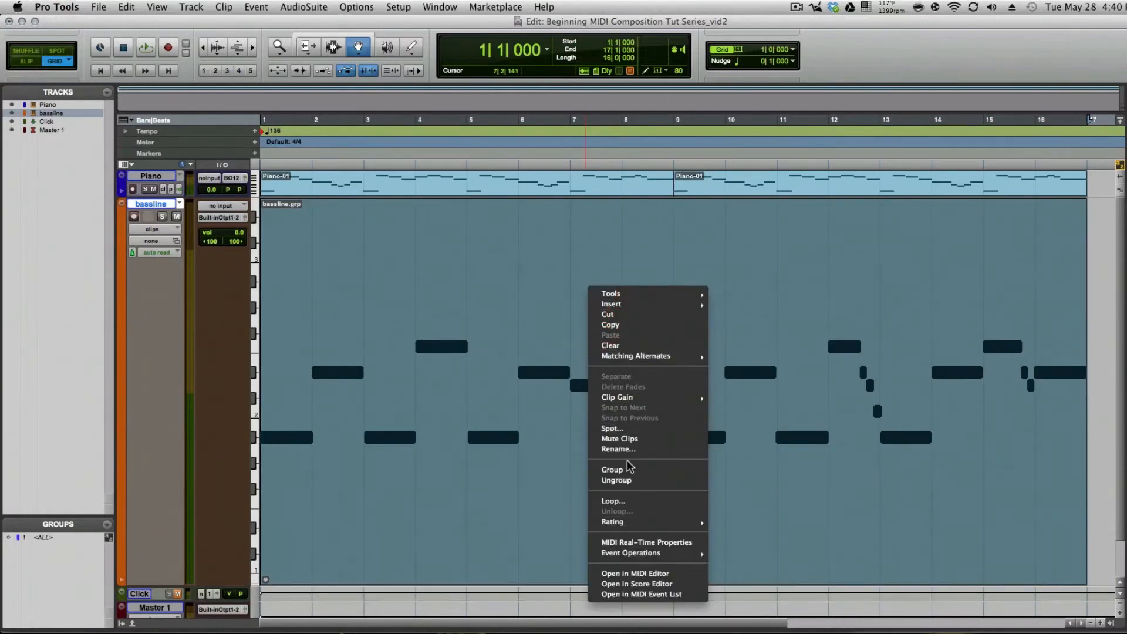
click(652, 543)
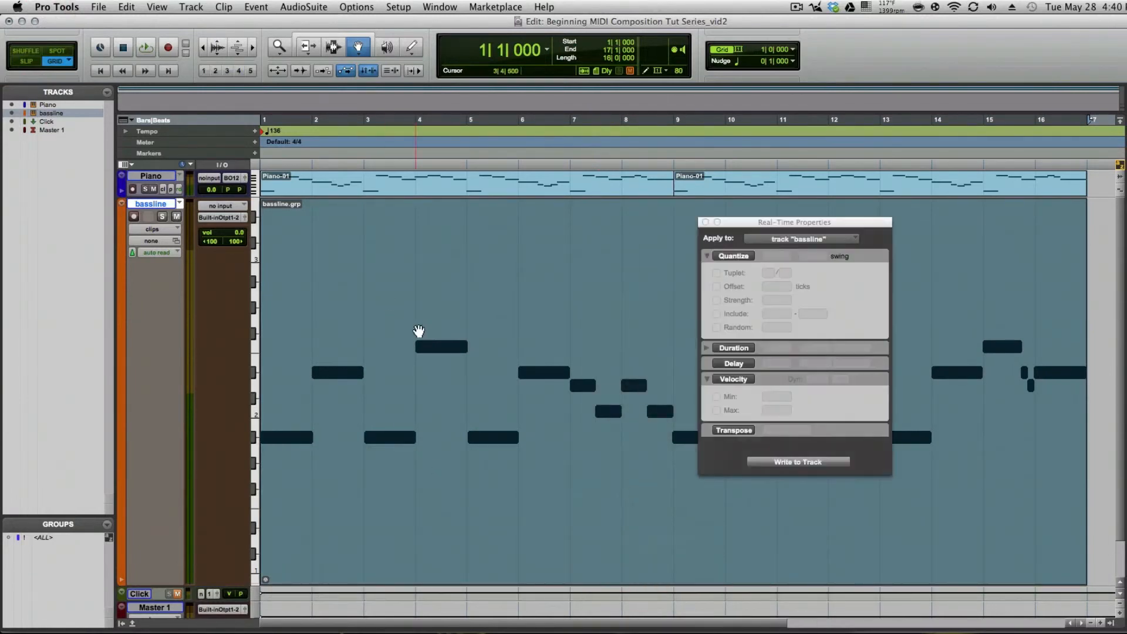
click(735, 257)
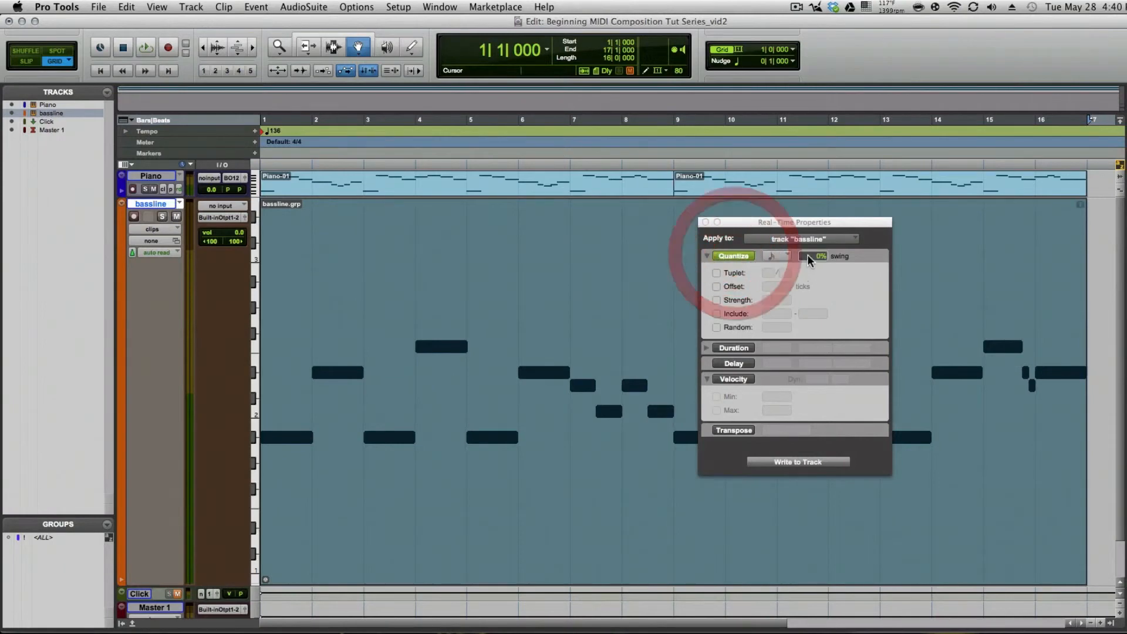
click(780, 255)
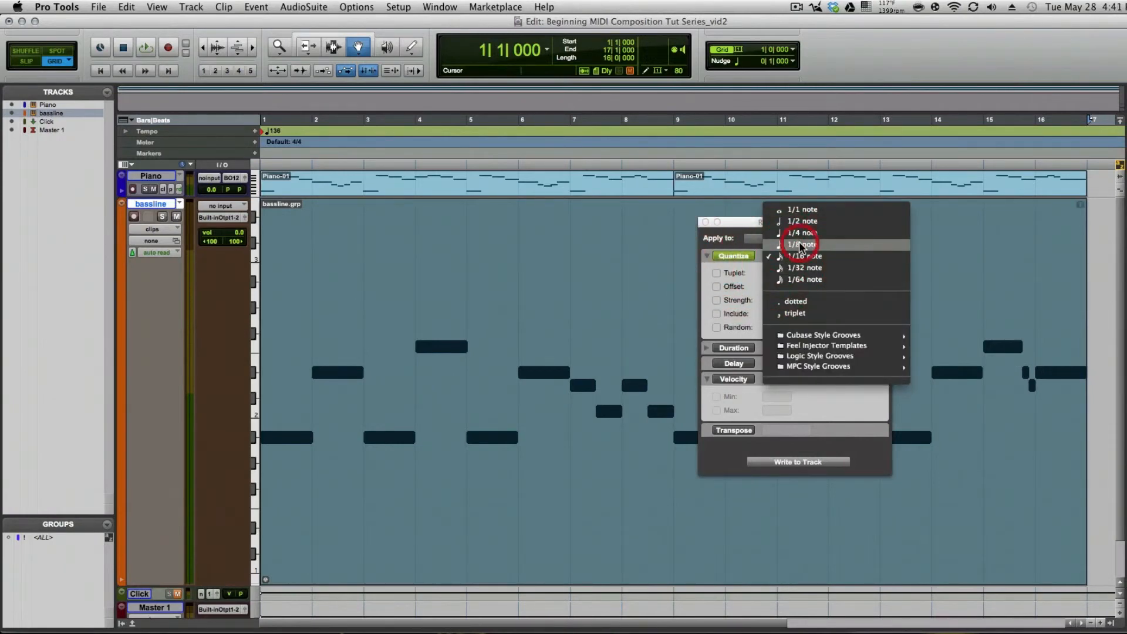
click(799, 244)
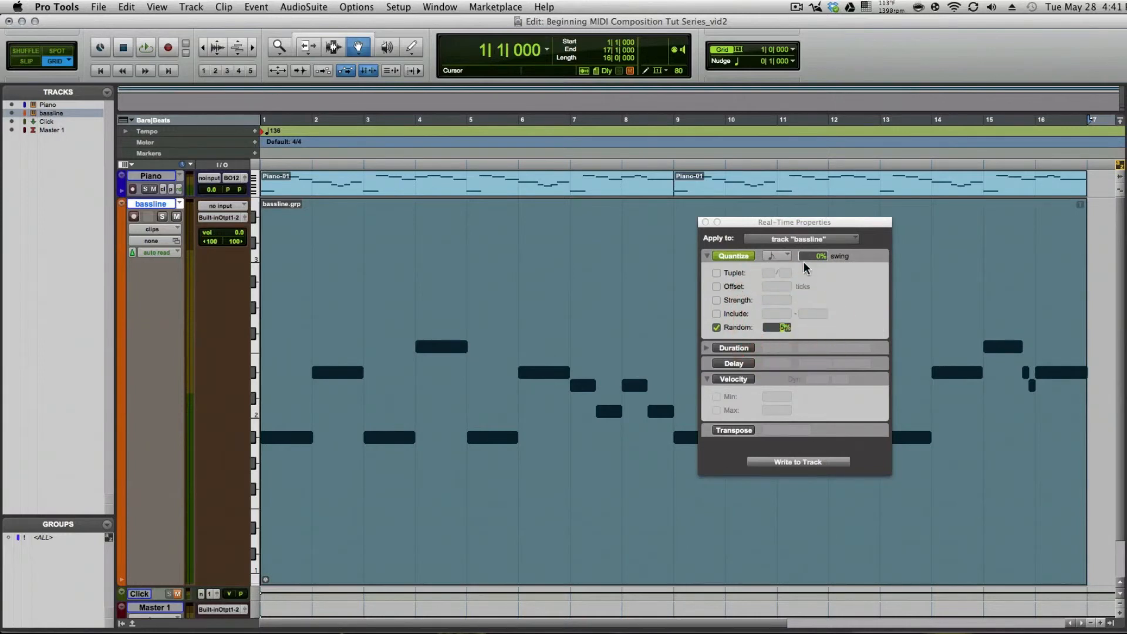
click(716, 300)
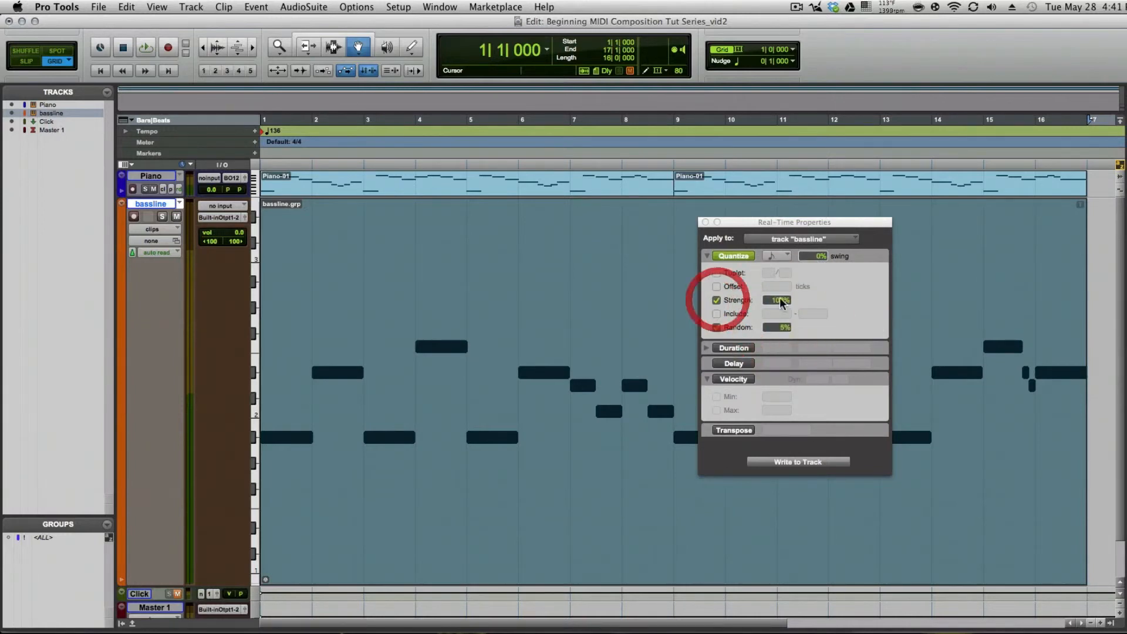
click(780, 294)
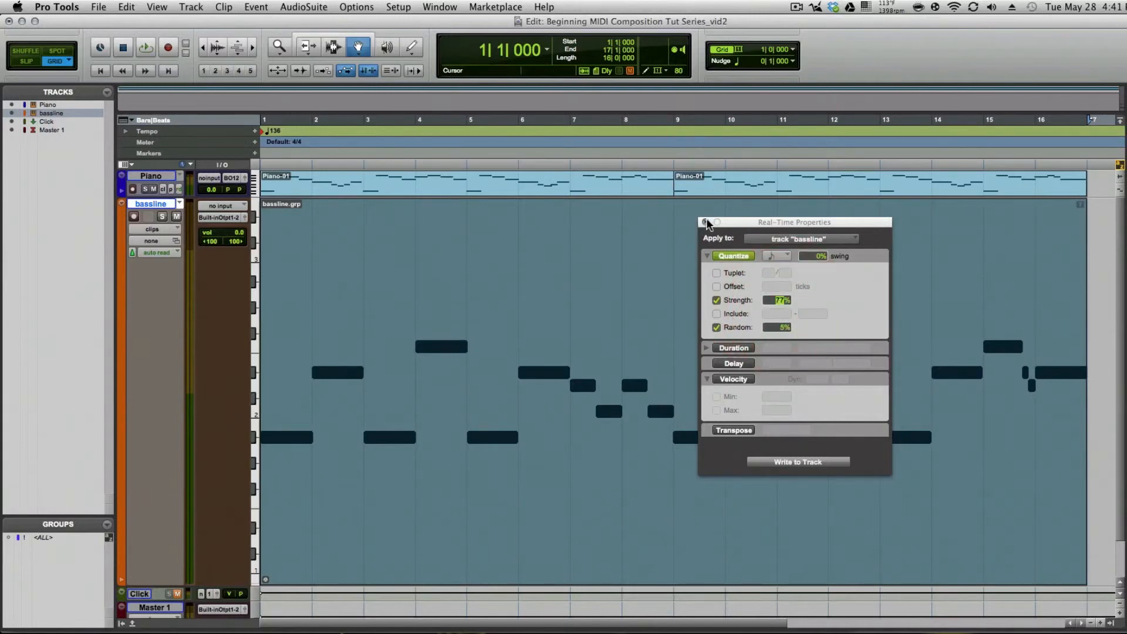
click(705, 223)
Step: Write the bassline's real-time quantize settings permanently to the track and close the Real-Time Properties window
right_click(596, 303)
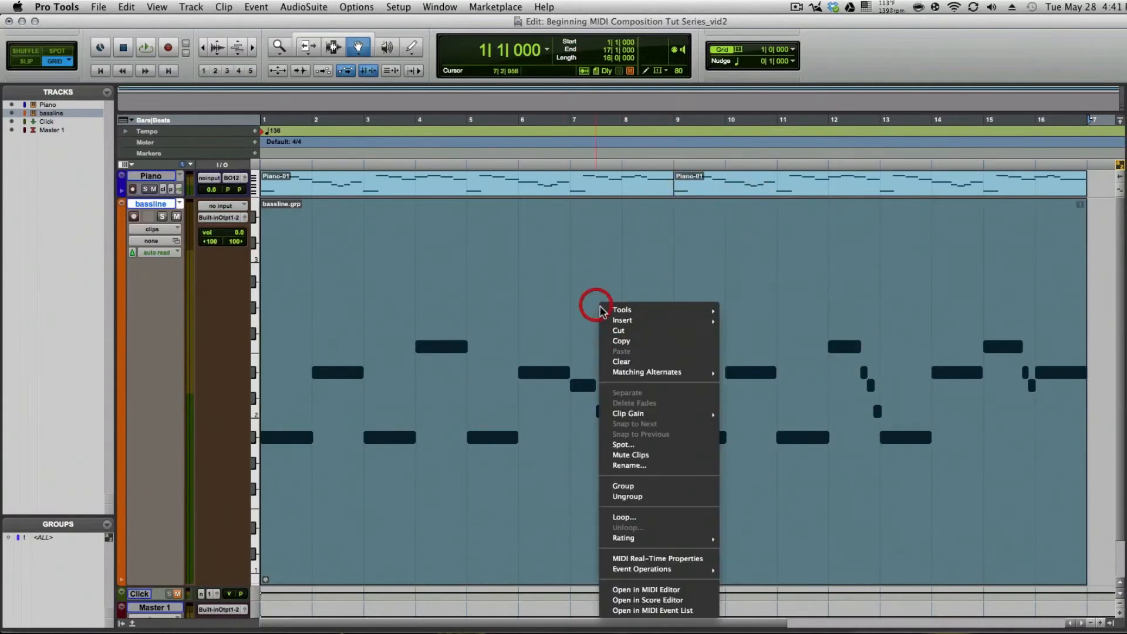
click(650, 560)
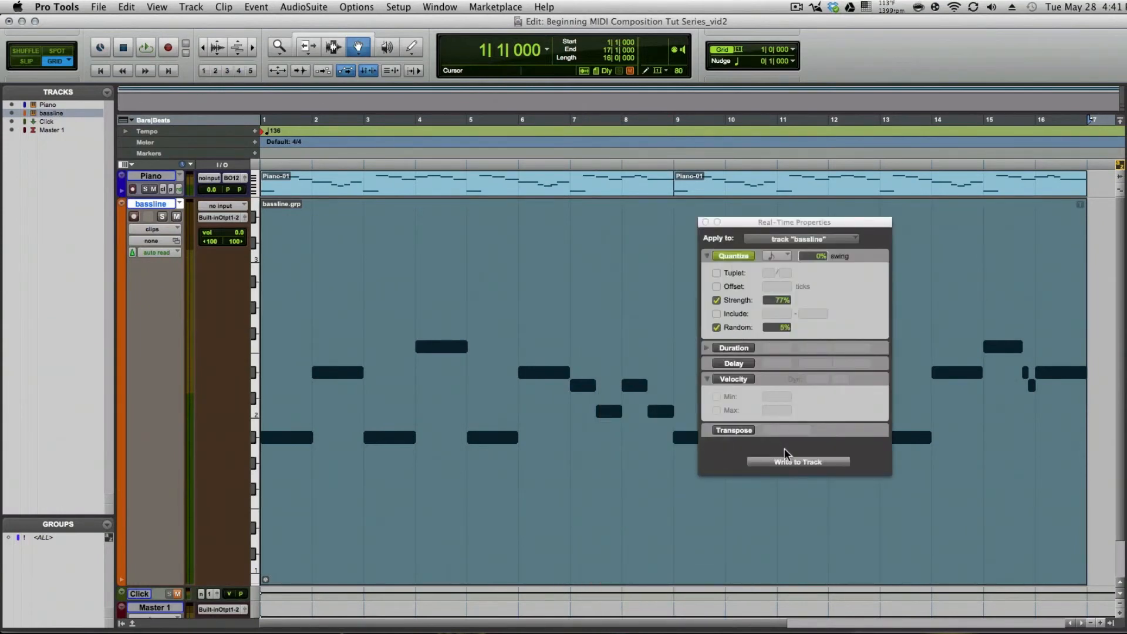
click(813, 462)
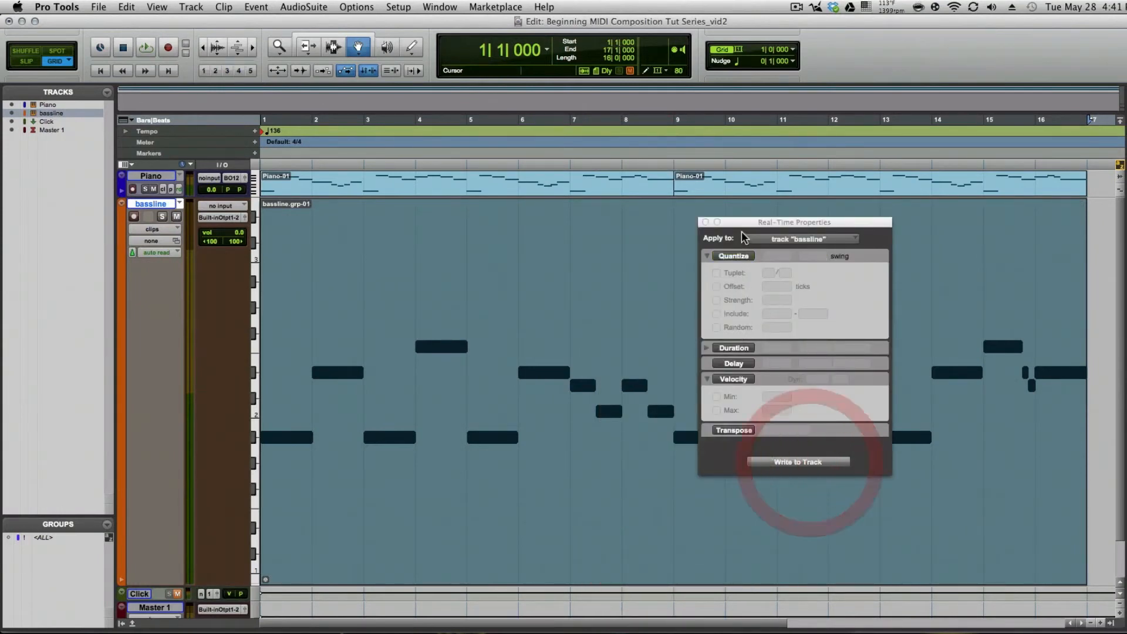
click(704, 223)
Step: Play the quantized bassline with the piano from bar 1 to the end, and select the bassline clip group
key(Return)
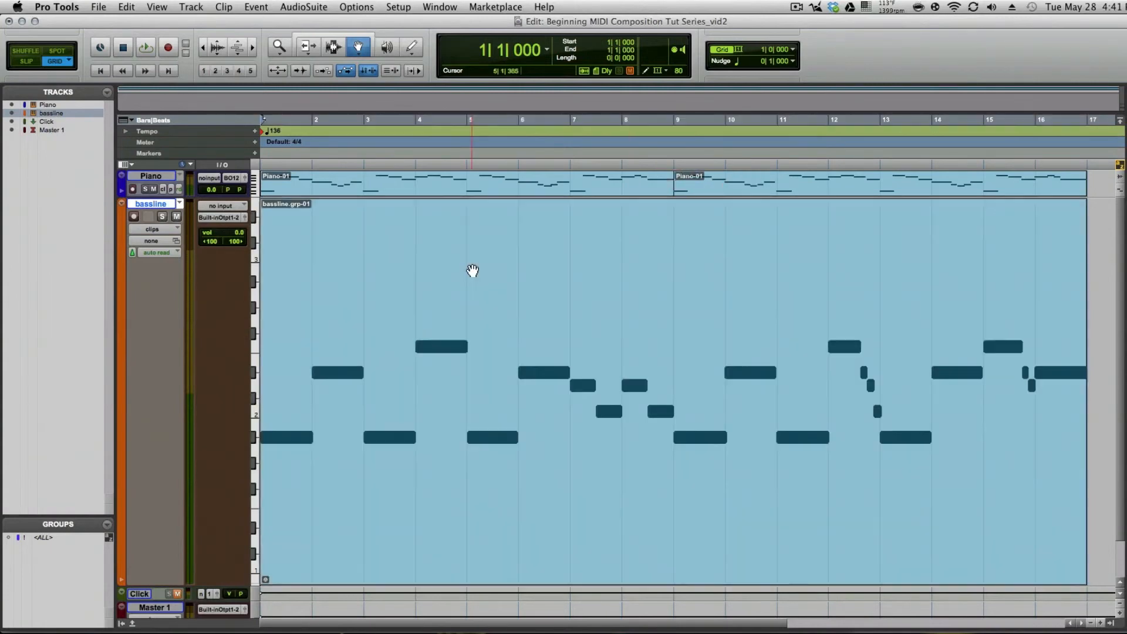
key(space)
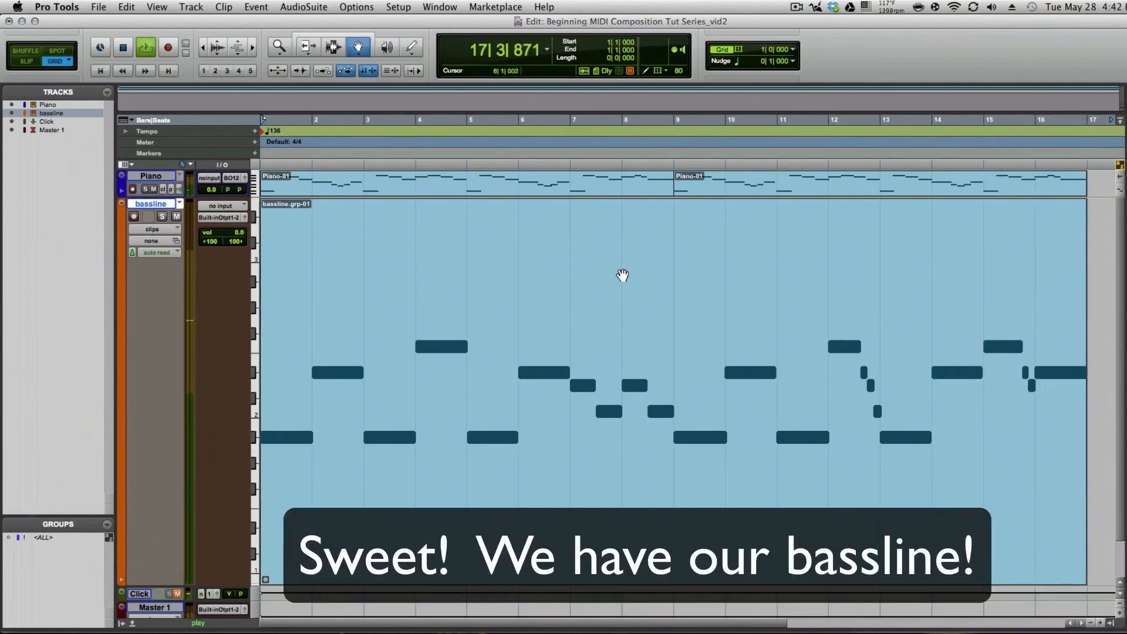
key(space)
click(510, 285)
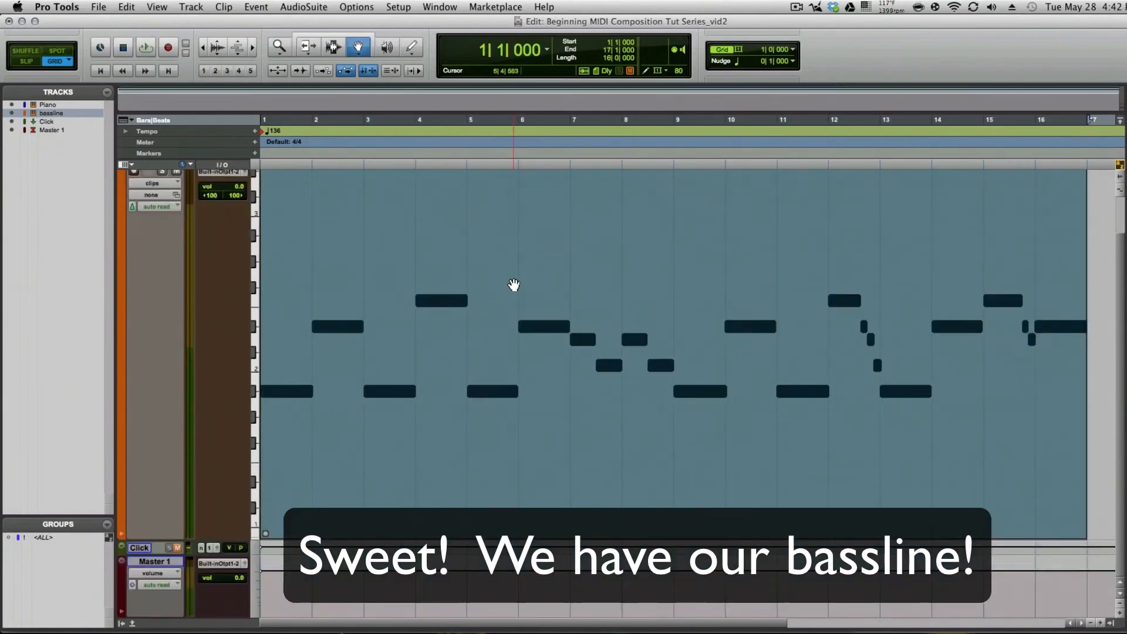